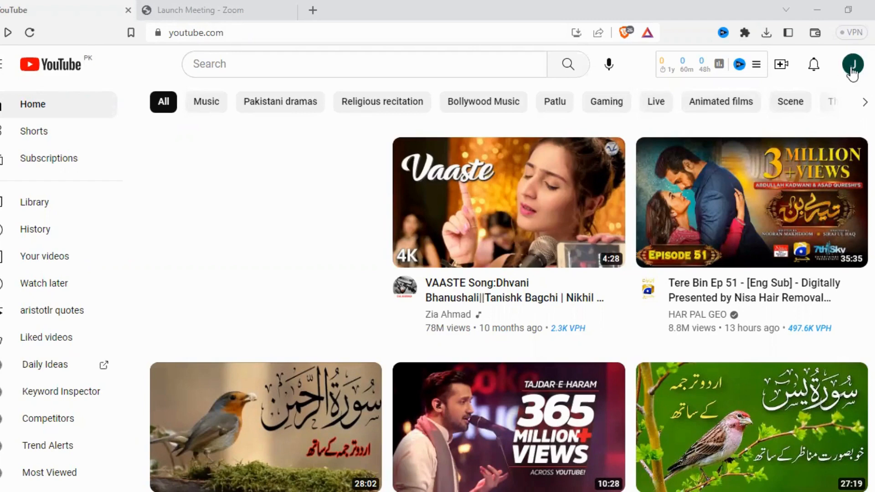
# Step: Open the form for creating an additional YouTube channel from the account's channel management settings
pyautogui.click(854, 66)
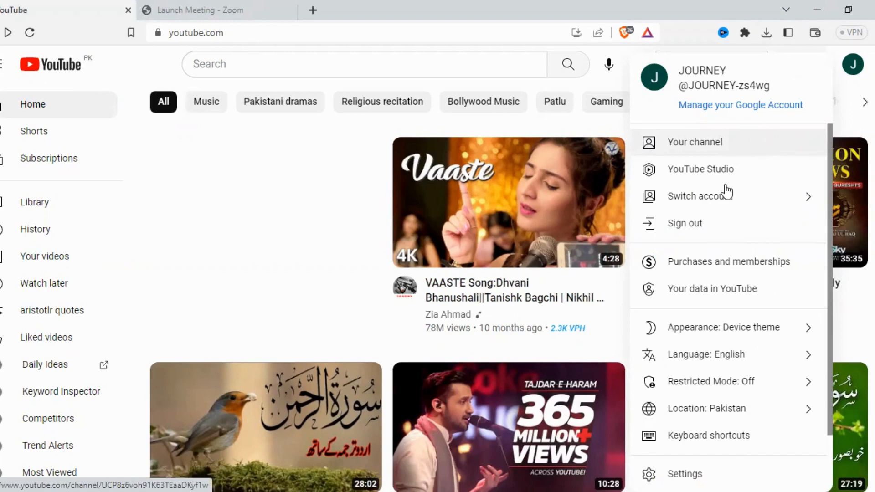
pyautogui.click(698, 463)
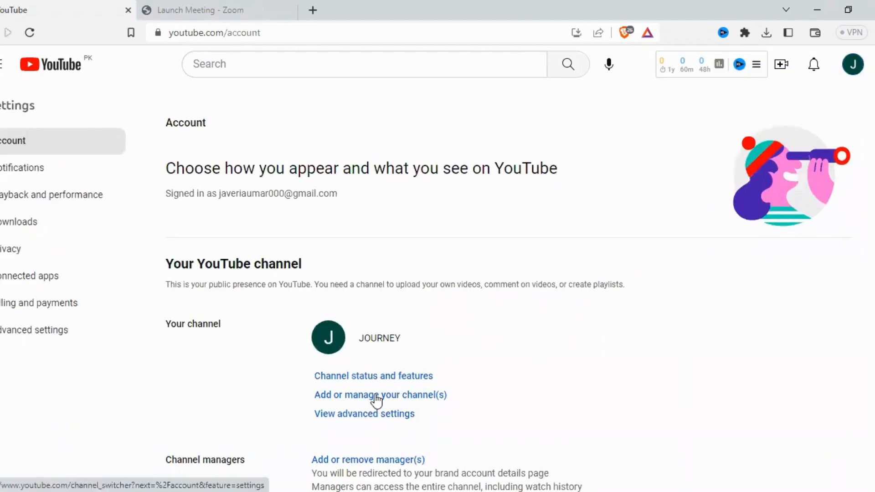
pyautogui.click(376, 401)
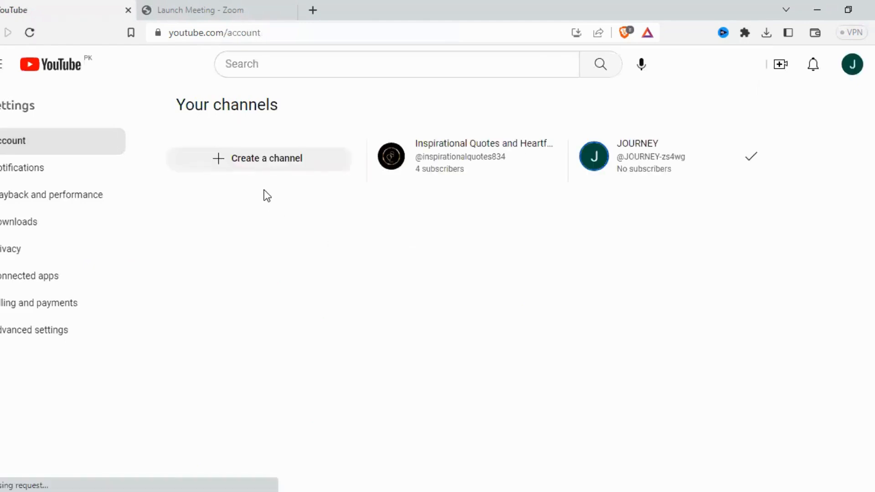
pyautogui.click(257, 164)
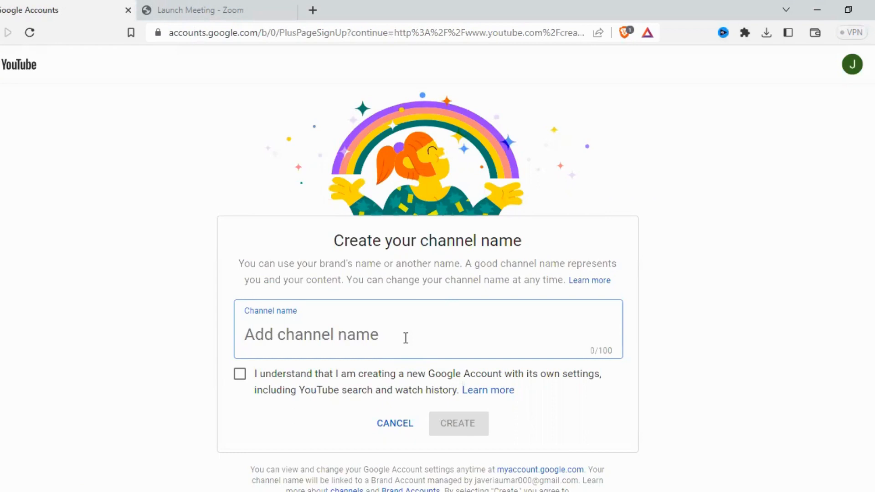
# Step: Name the new channel TREVELL, accept the new Google Account acknowledgement, and create the channel
pyautogui.write('TRELL')
pyautogui.press('BackSpace')
pyautogui.press('BackSpace')
pyautogui.write('VB')
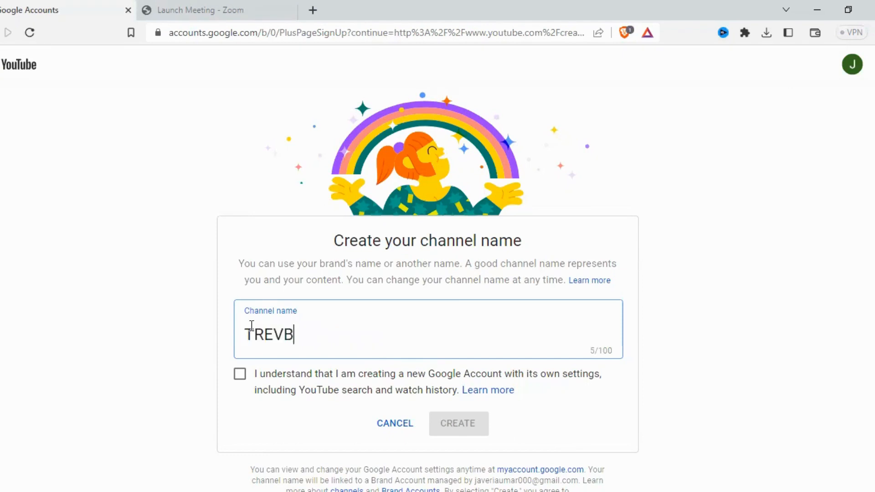
pyautogui.press('BackSpace')
pyautogui.write('ELL')
pyautogui.click(240, 374)
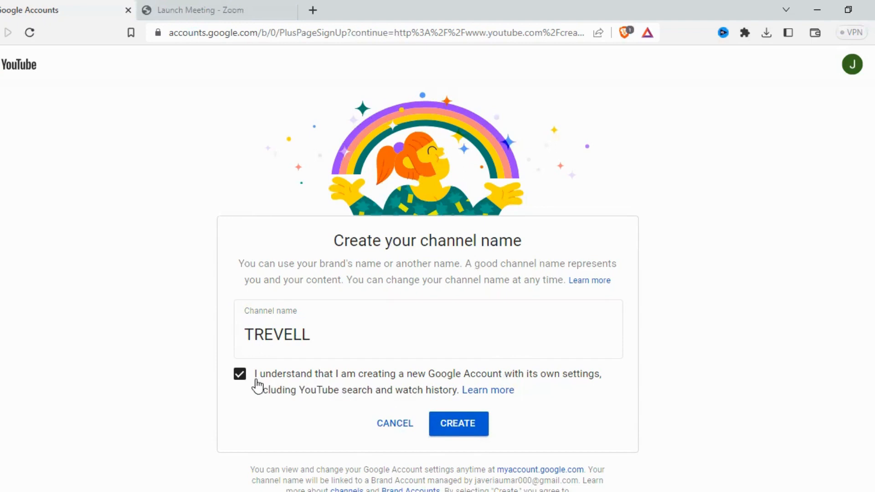
pyautogui.click(461, 431)
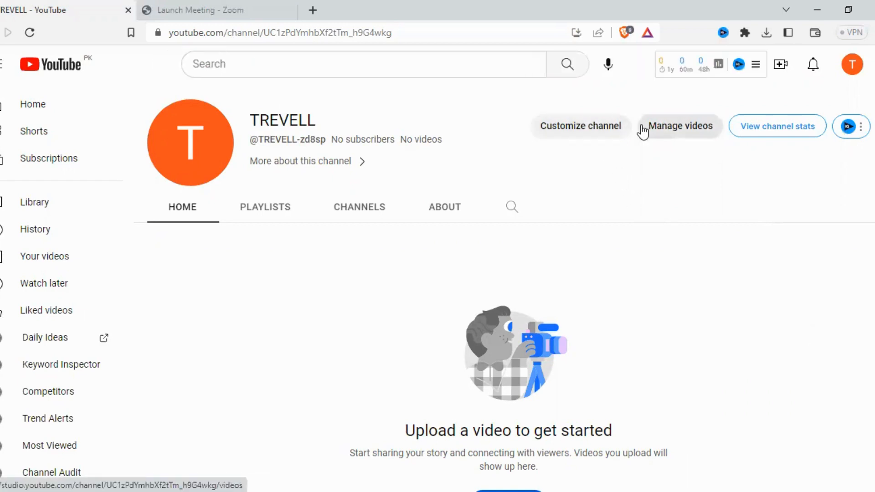
# Step: Open the new channel's branding settings in channel customization and dismiss the introductory notices
pyautogui.click(599, 132)
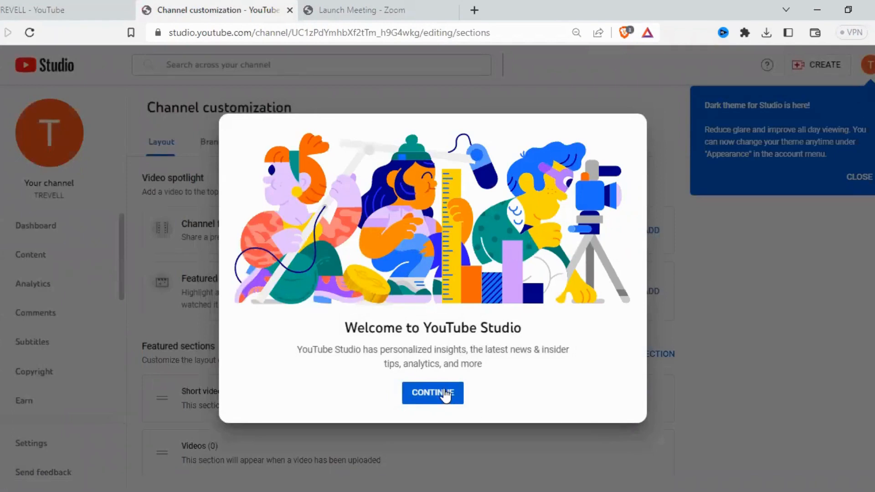
pyautogui.click(446, 394)
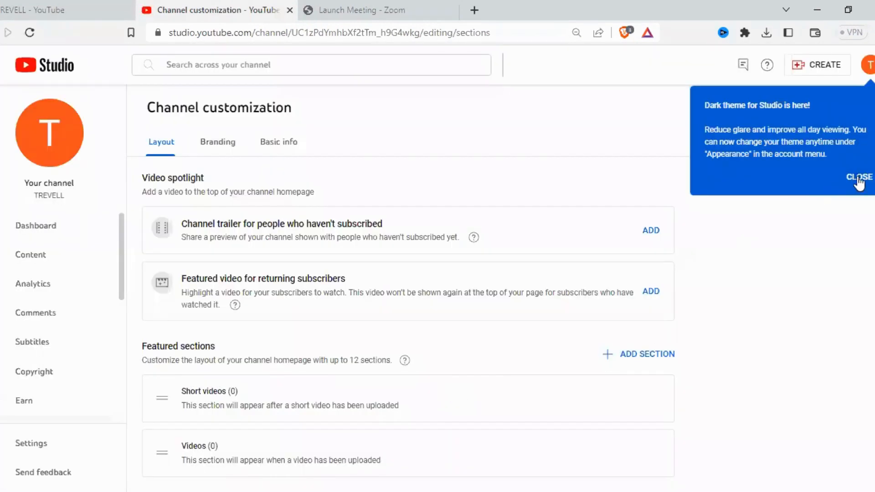
pyautogui.click(859, 177)
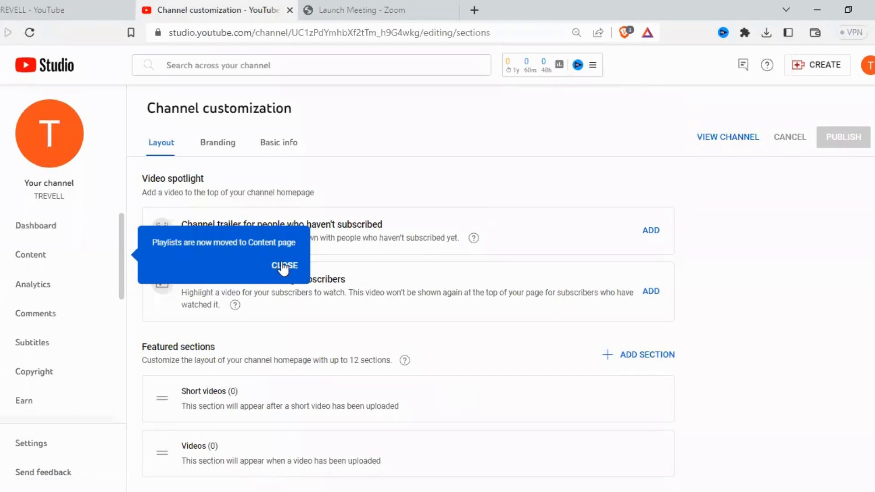
pyautogui.click(283, 264)
pyautogui.scroll(-1, 527, 203)
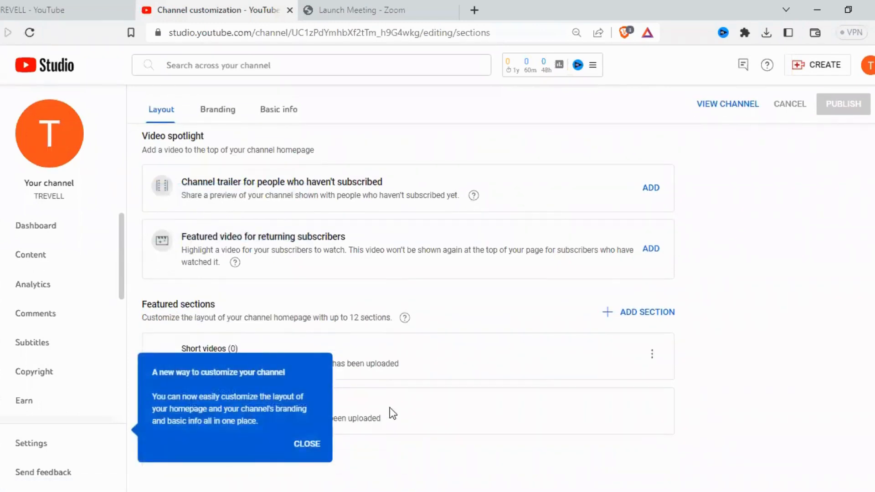
pyautogui.click(221, 112)
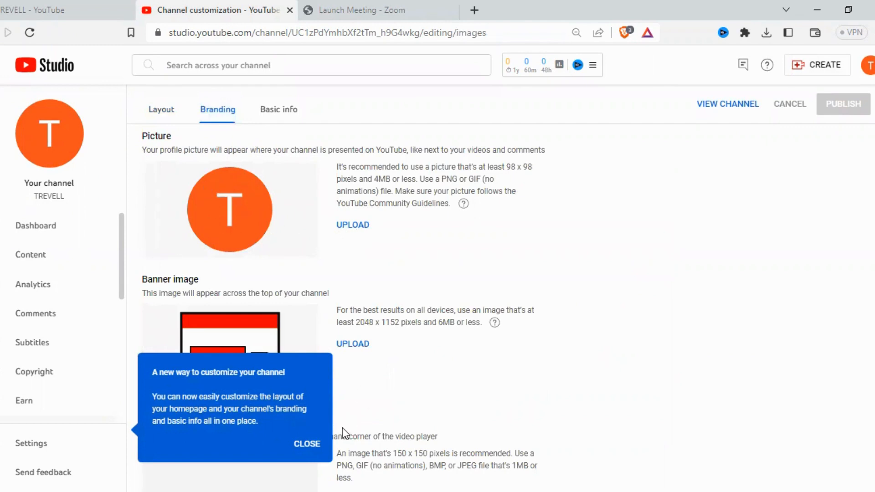
pyautogui.click(307, 444)
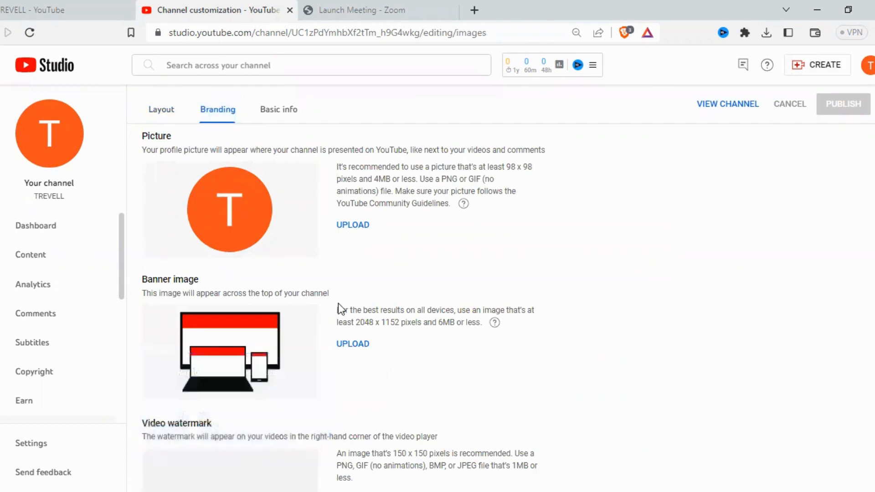
# Step: Upload the globe-with-landmarks image as the profile picture and crop it closely around the globe
pyautogui.click(360, 225)
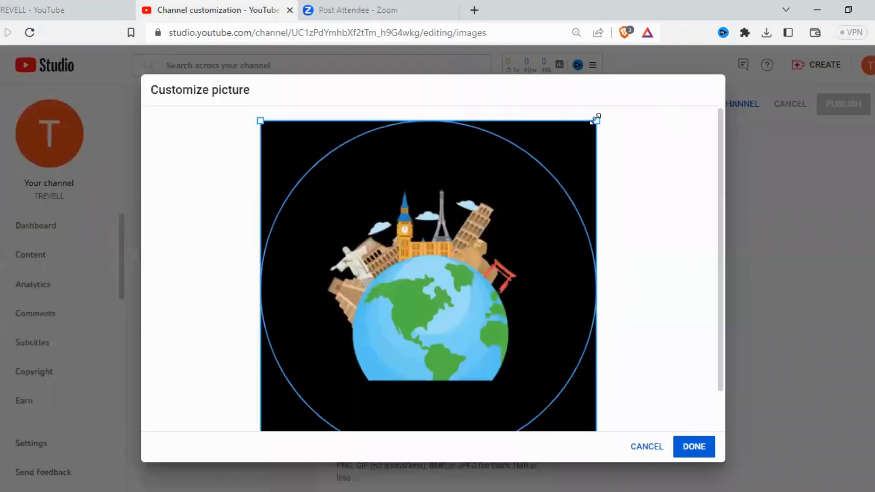
pyautogui.moveTo(595, 121); pyautogui.dragTo(551, 188)
pyautogui.scroll(-1, 274, 387)
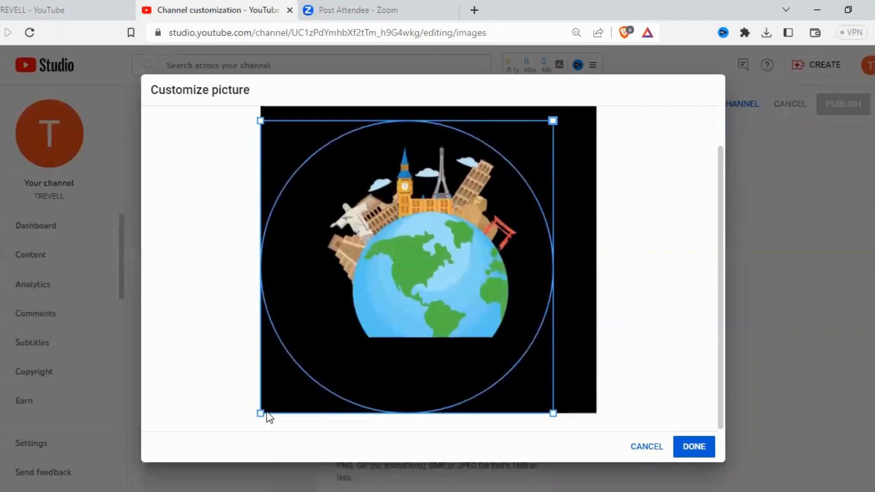
pyautogui.moveTo(260, 413); pyautogui.dragTo(347, 360)
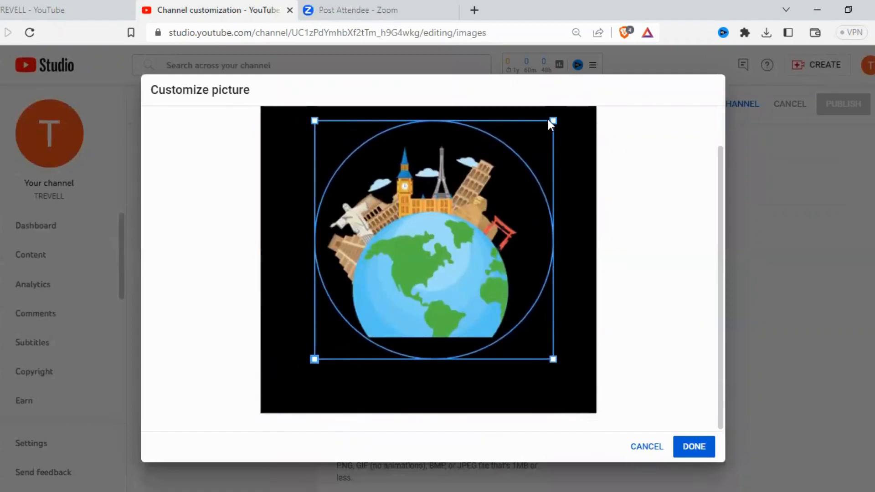
pyautogui.moveTo(554, 119); pyautogui.dragTo(539, 134)
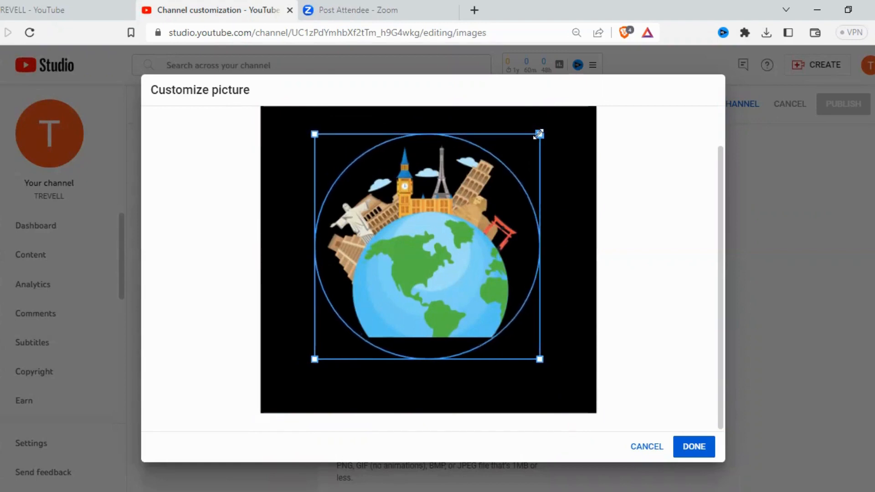
pyautogui.click(694, 447)
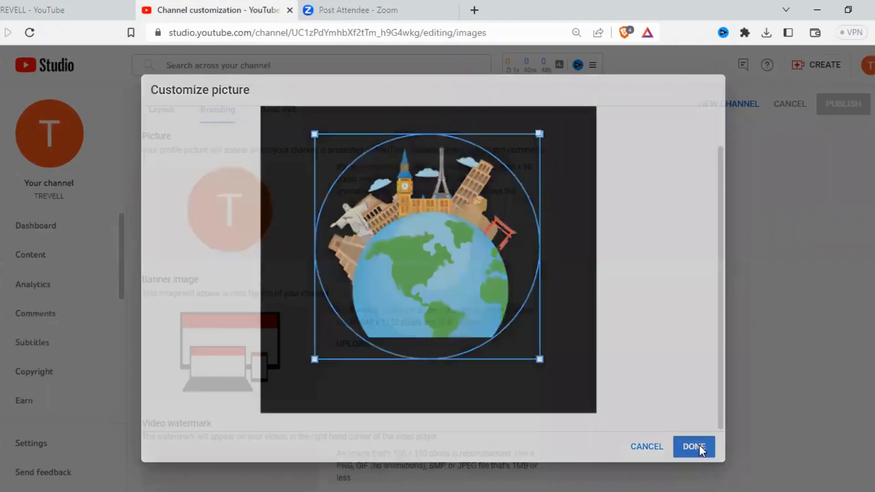
# Step: Upload the world landmarks and airplane image as the channel banner, keeping its default crop
pyautogui.scroll(-1, 523, 246)
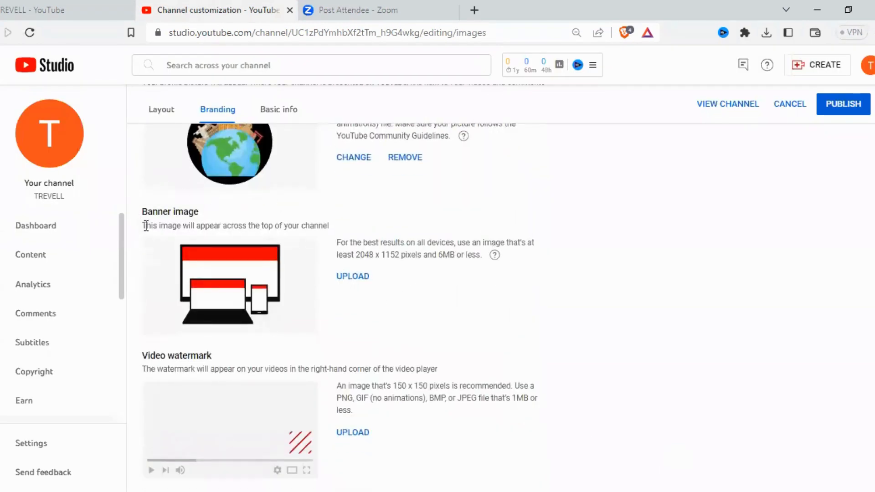
pyautogui.click(348, 280)
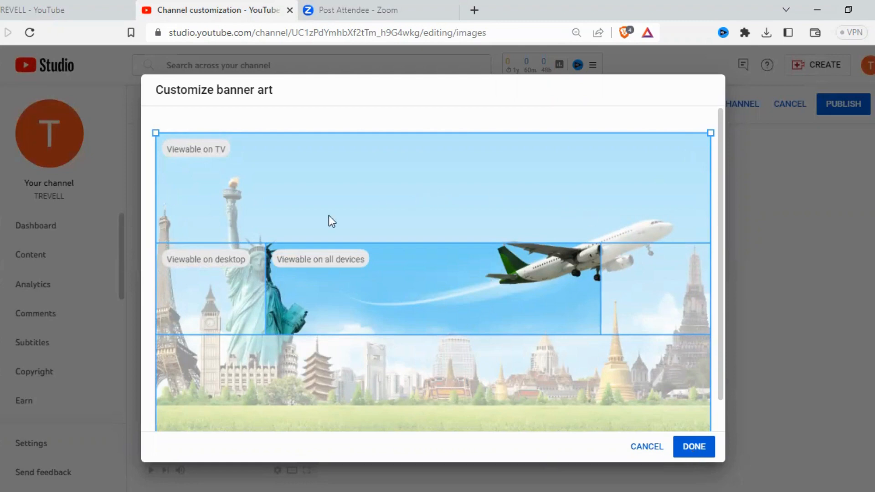
pyautogui.click(696, 447)
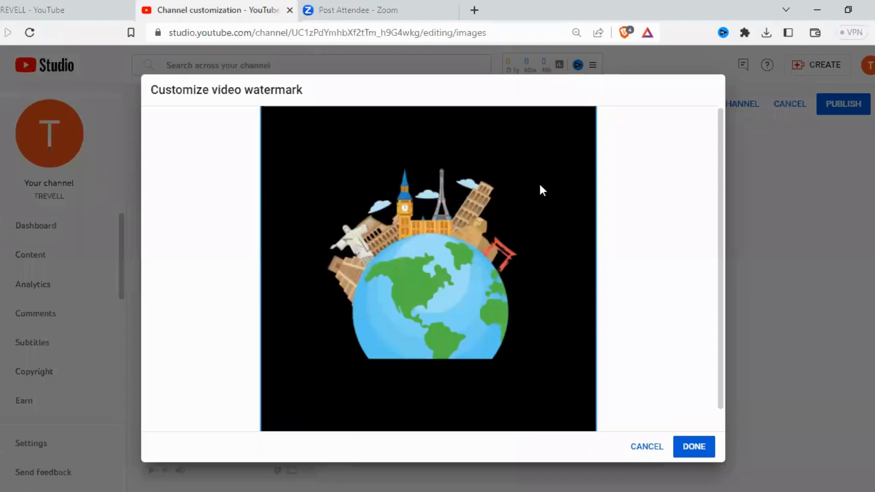
# Step: Apply the globe image as the video watermark with display time Entire video, and publish the branding changes
pyautogui.click(693, 449)
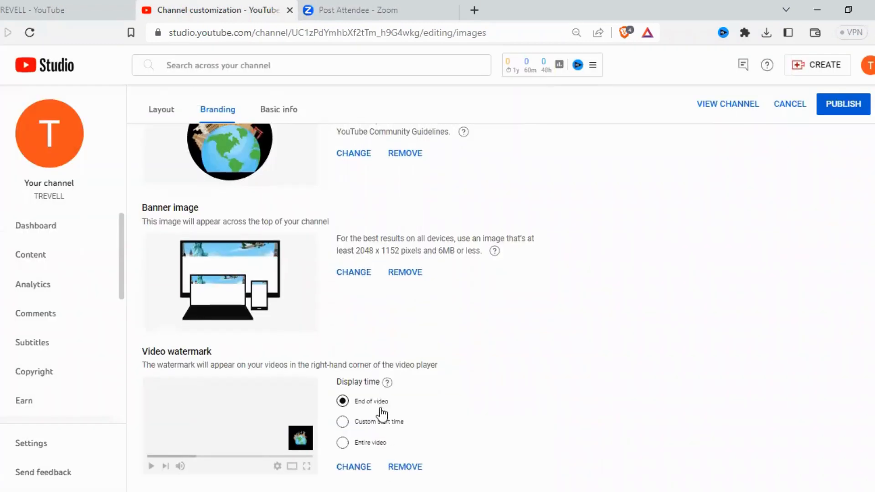
pyautogui.click(342, 444)
pyautogui.scroll(3, 633, 264)
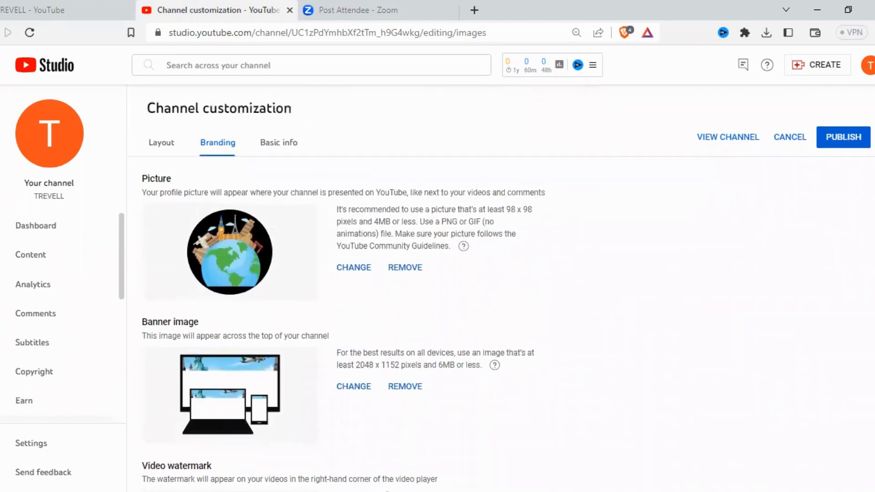
pyautogui.click(849, 142)
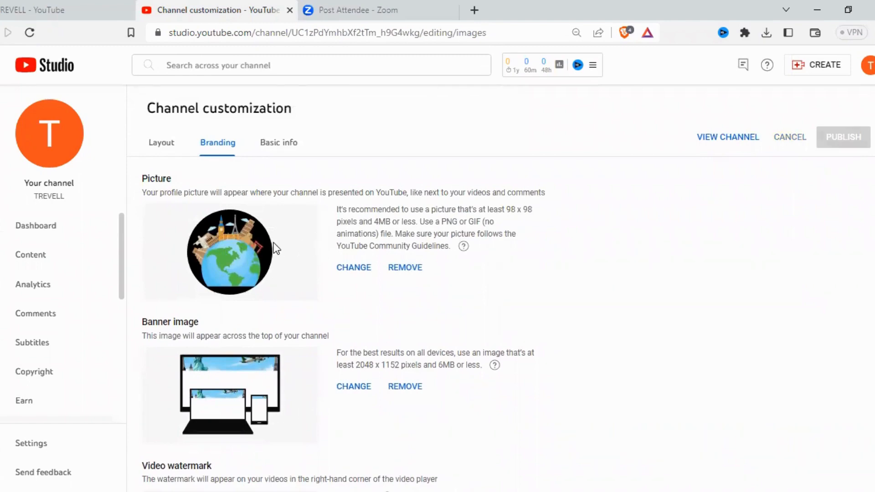
# Step: Review the branding images and the basic info fields for name, handle, description, channel URL, links and contact email
pyautogui.scroll(-3, 275, 249)
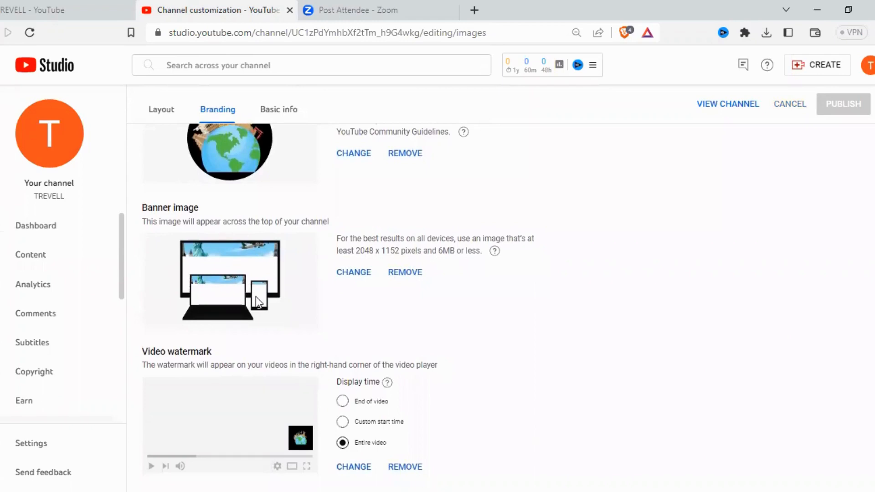
pyautogui.scroll(3, 445, 368)
pyautogui.scroll(-2, 262, 173)
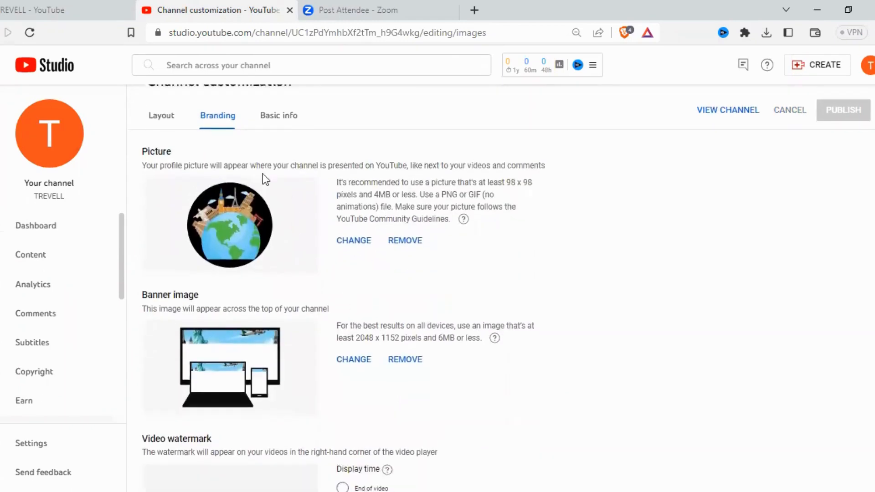
pyautogui.click(291, 110)
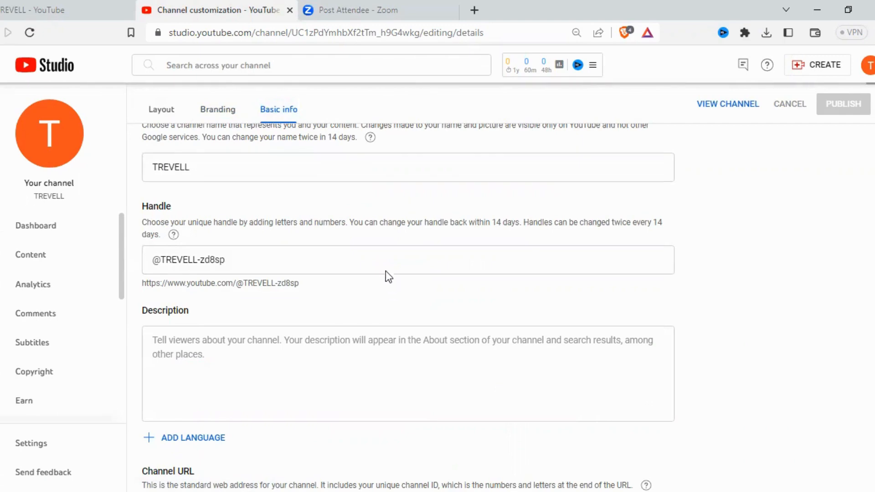
pyautogui.scroll(-1, 377, 258)
pyautogui.scroll(-4, 391, 261)
pyautogui.scroll(5, 391, 261)
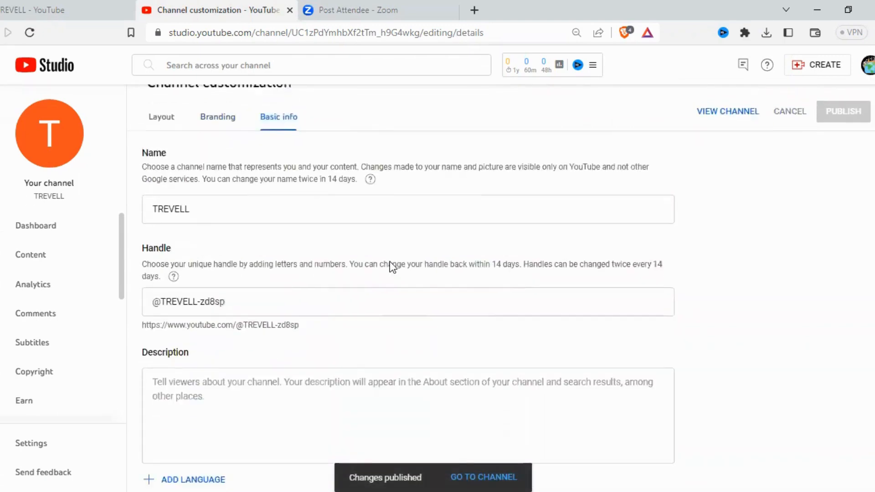
pyautogui.scroll(-1, 391, 261)
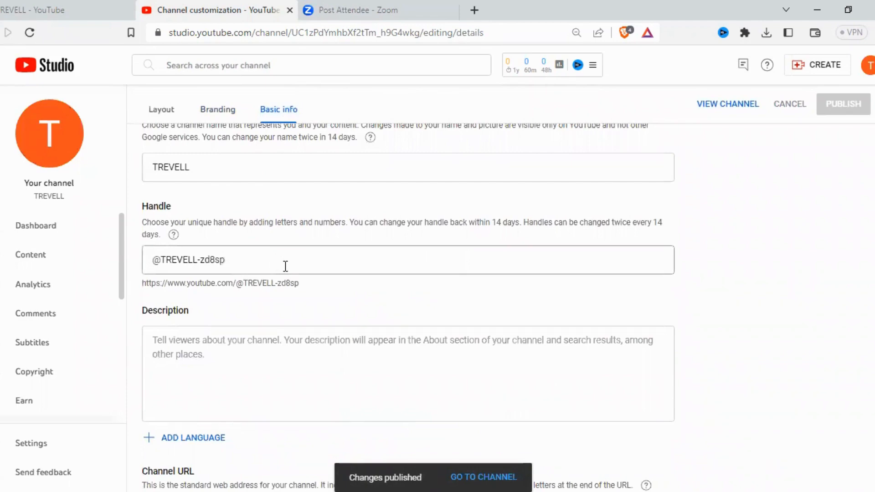
pyautogui.scroll(-2, 344, 309)
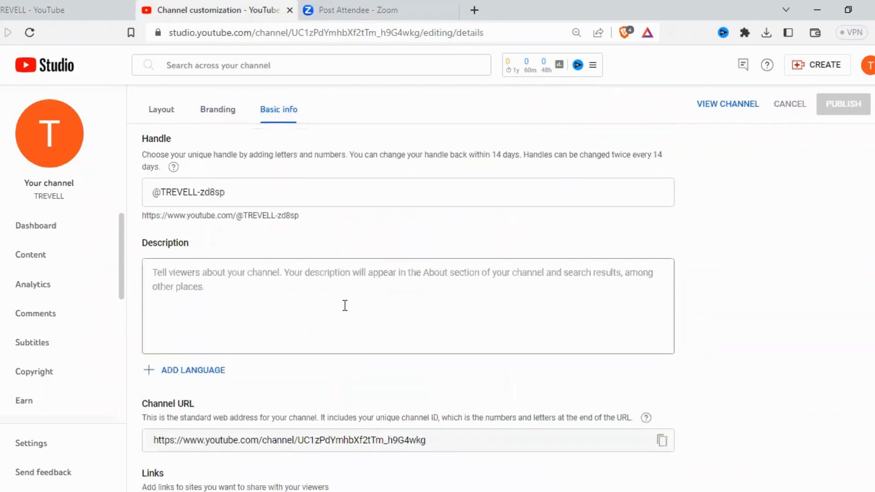
pyautogui.click(345, 306)
pyautogui.scroll(-3, 354, 306)
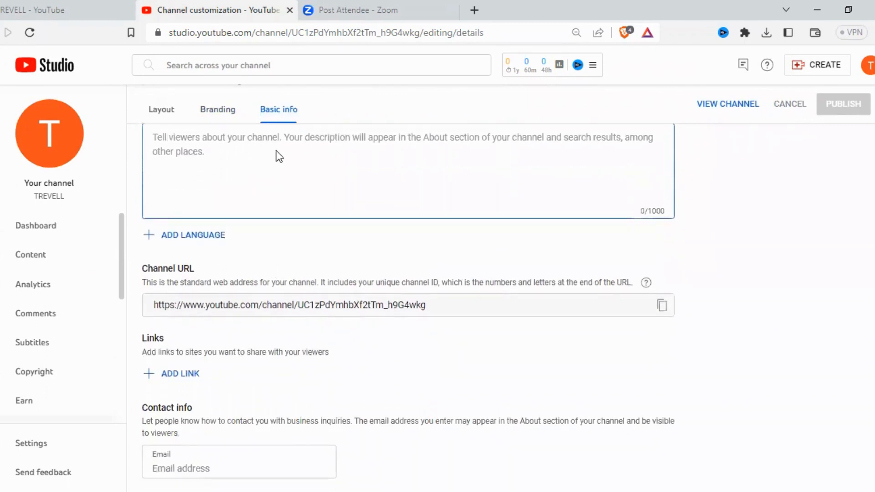
pyautogui.scroll(3, 278, 155)
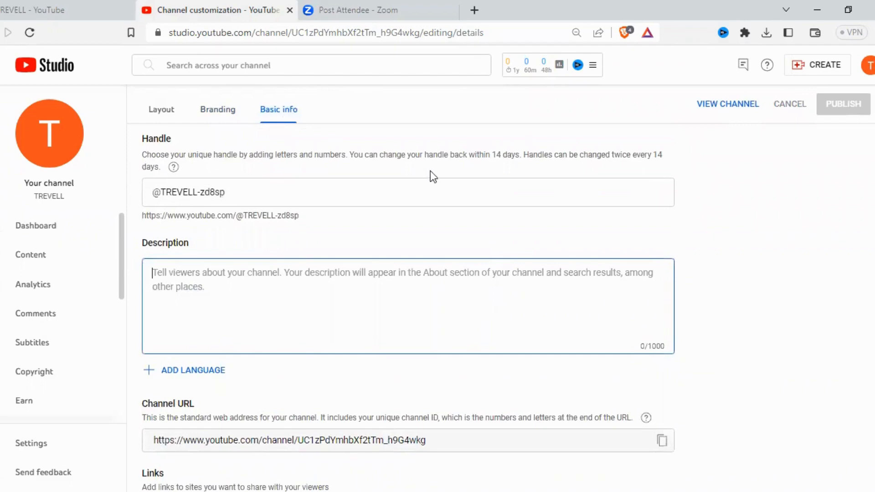
# Step: Open ChatGPT in a new browser tab and submit the prompt "WRITE A CHANNEL DISCRIPTION OF TRAVELL NICHE"
pyautogui.click(474, 10)
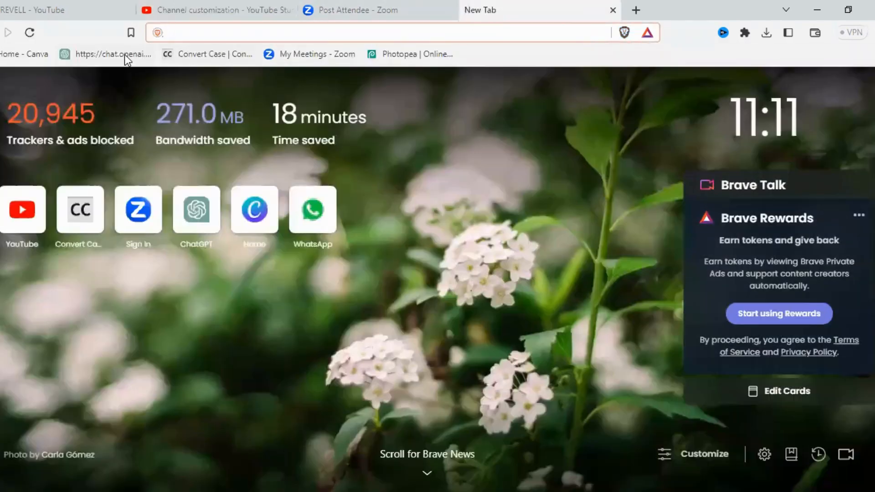
pyautogui.click(124, 54)
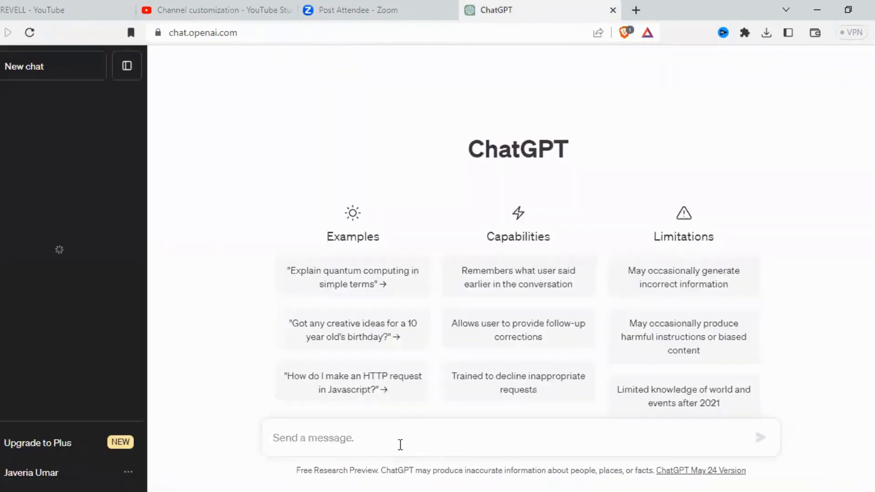
pyautogui.write('WRITE A ')
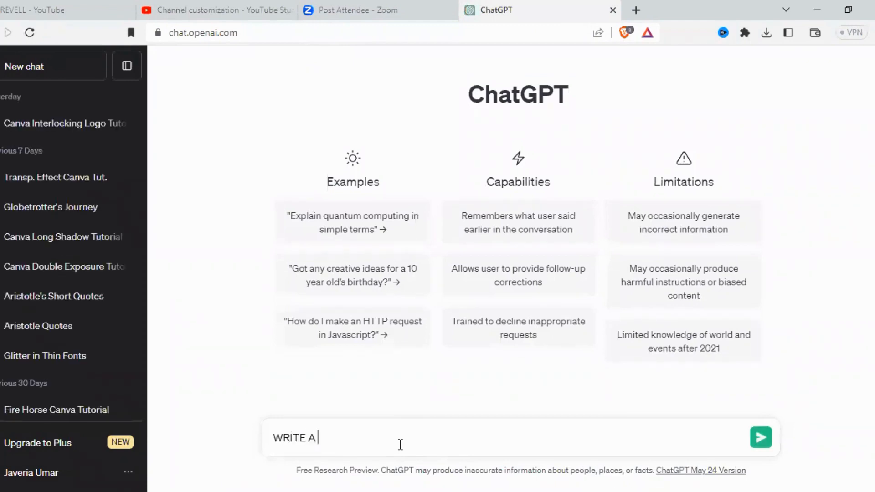
pyautogui.write('CHANNEL DI')
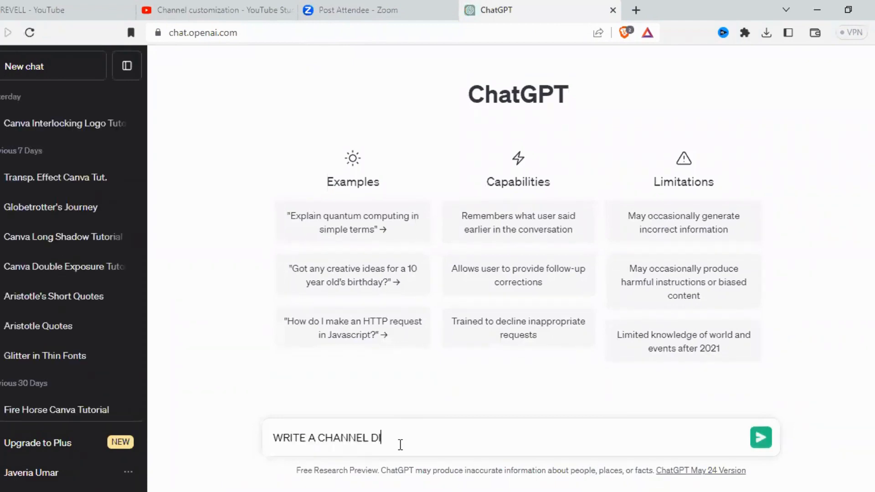
pyautogui.write('SCRIPTION OF TR')
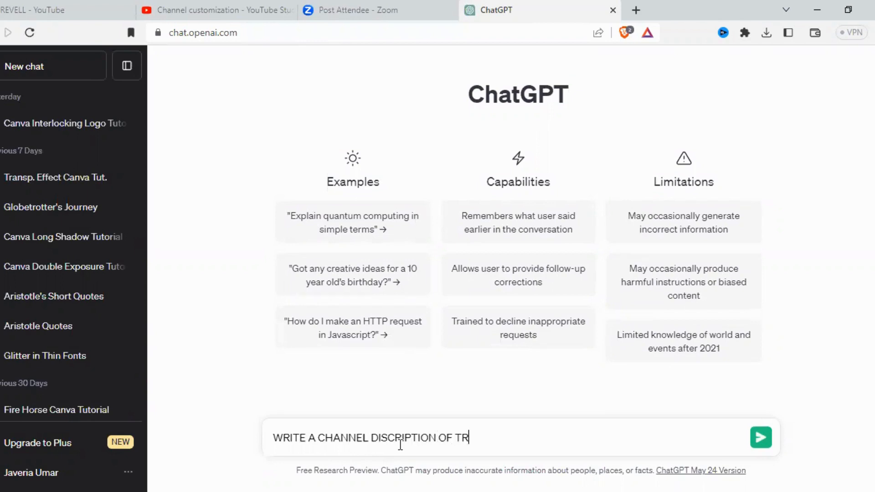
pyautogui.write('AVELL NICHE')
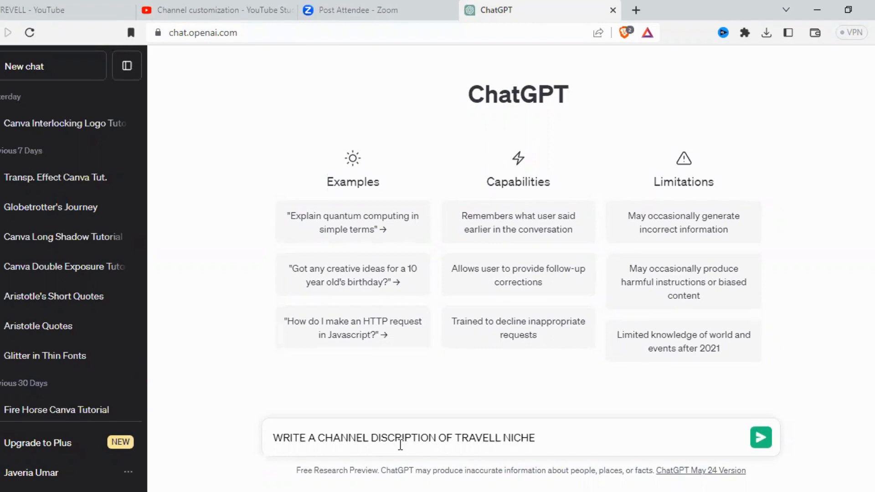
pyautogui.press('Return')
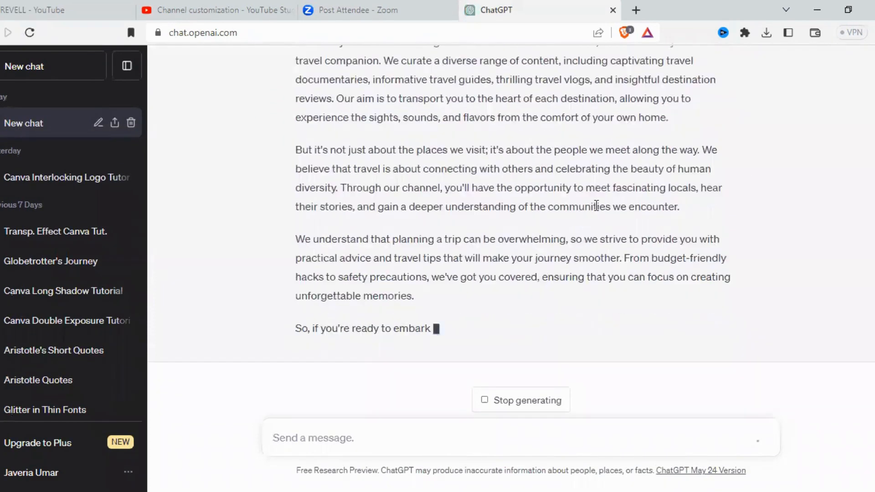
# Step: Copy the first two paragraphs of ChatGPT's reply into the channel's Description field in YouTube Studio
pyautogui.scroll(3, 596, 207)
pyautogui.scroll(-4, 541, 174)
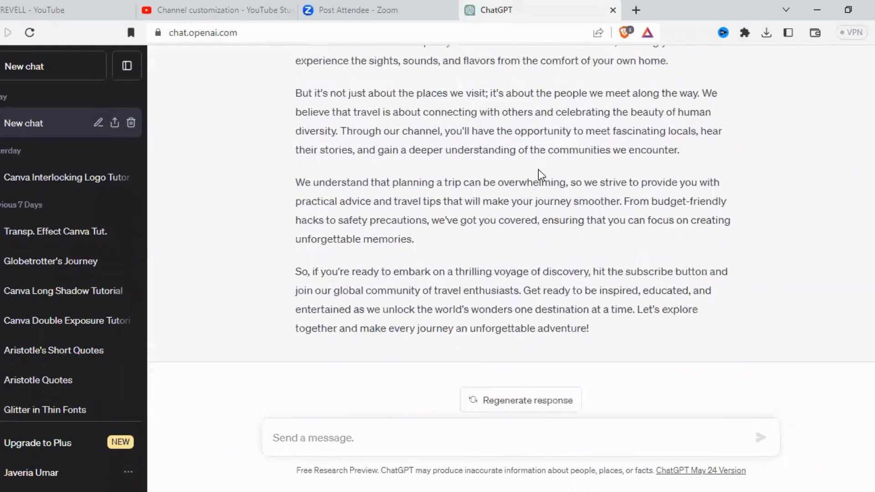
pyautogui.scroll(6, 541, 174)
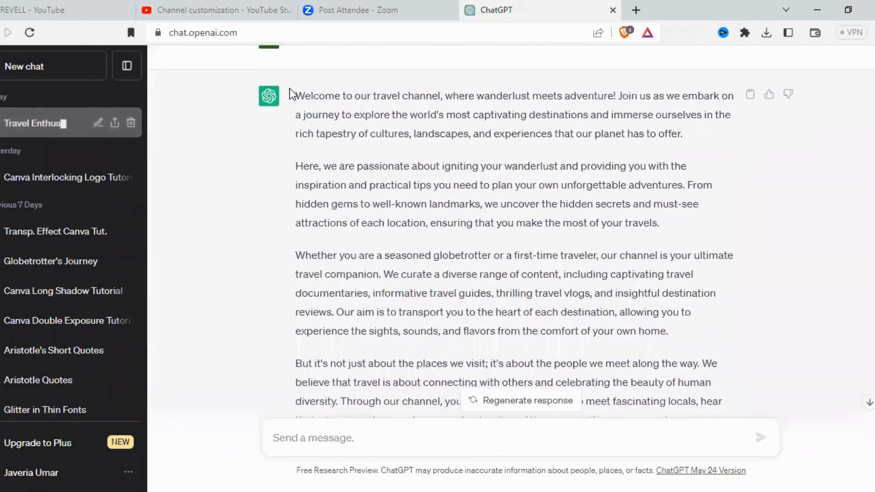
pyautogui.moveTo(294, 95); pyautogui.dragTo(709, 228)
pyautogui.hotkey('ctrl', 'c')
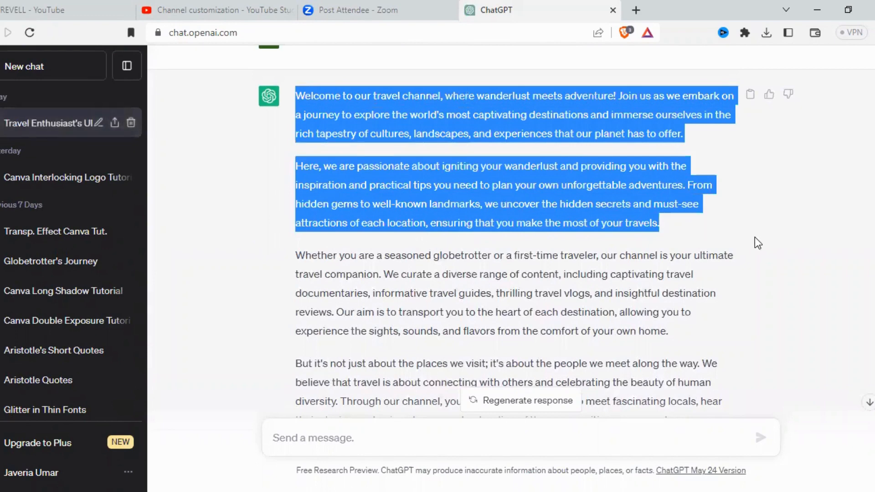
pyautogui.click(213, 8)
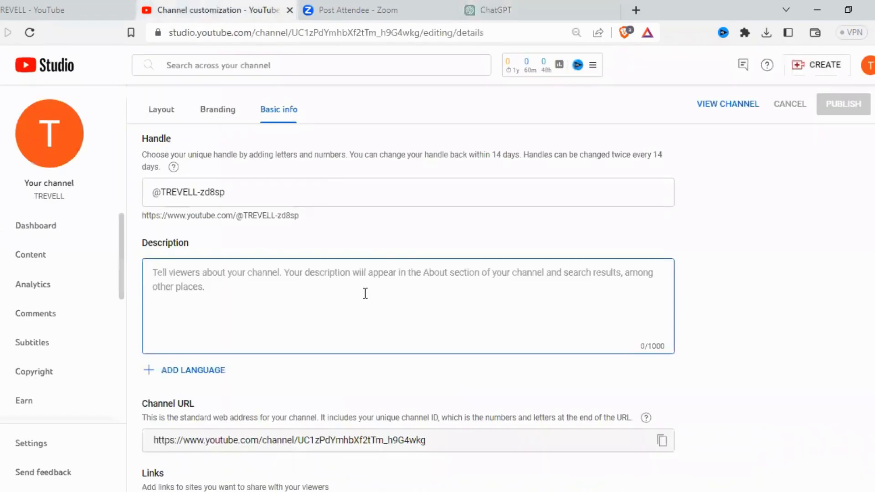
pyautogui.hotkey('ctrl', 'v')
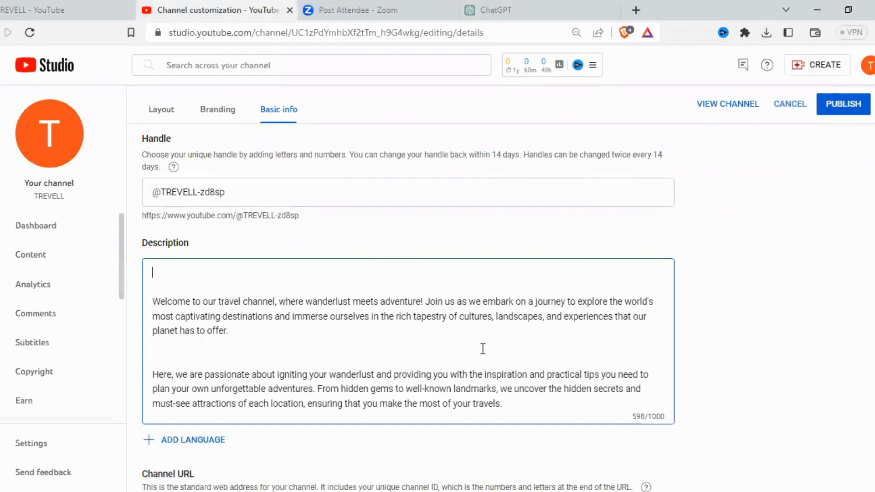
# Step: Check the links and contact email fields, and publish the channel's basic info changes
pyautogui.scroll(-5, 564, 321)
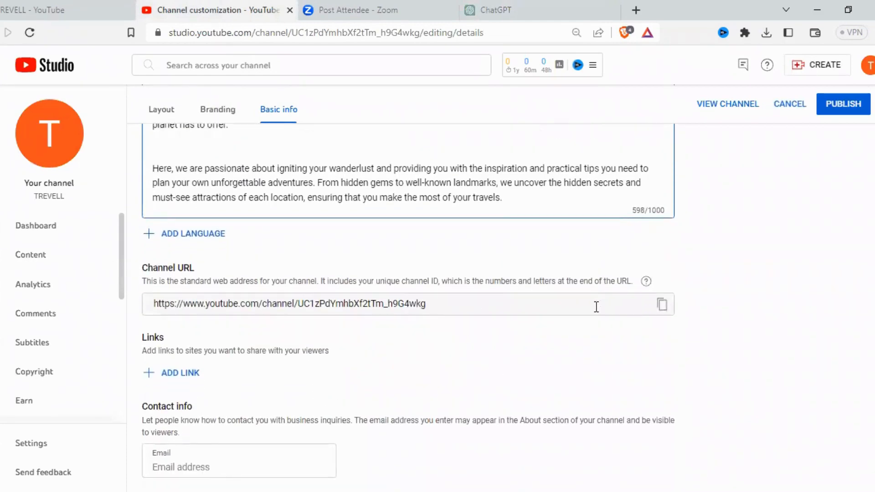
pyautogui.click(208, 469)
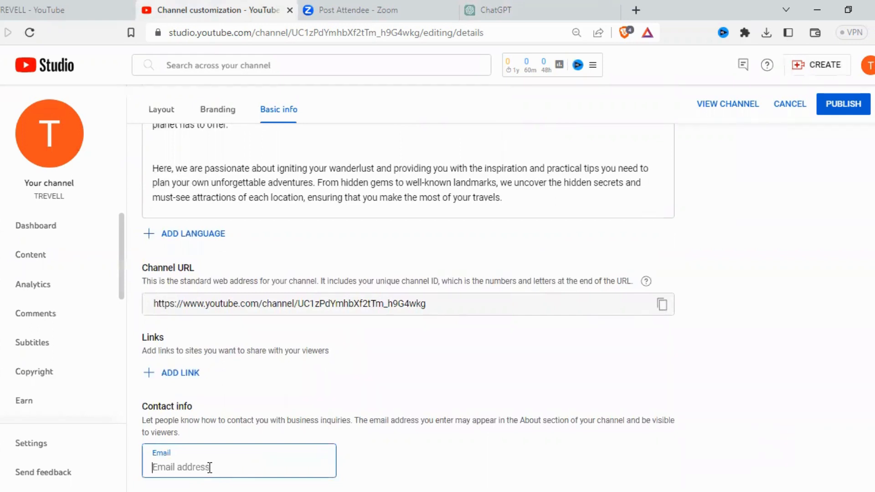
pyautogui.click(594, 356)
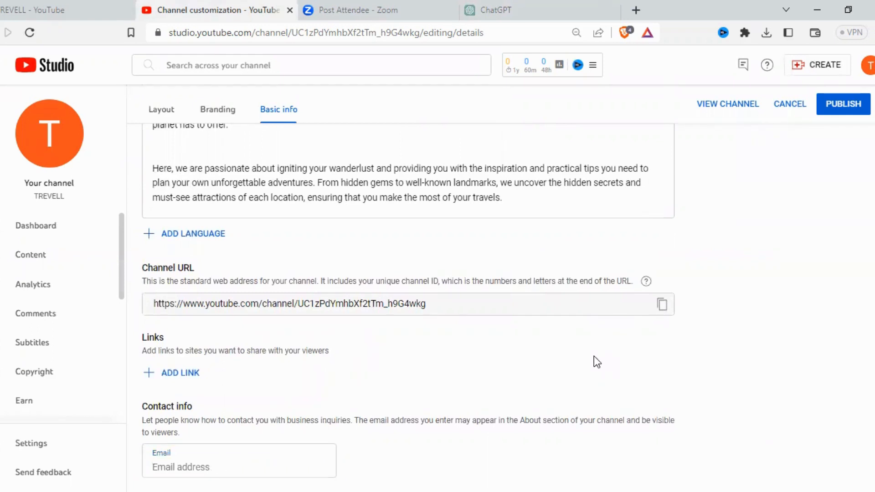
pyautogui.scroll(7, 684, 351)
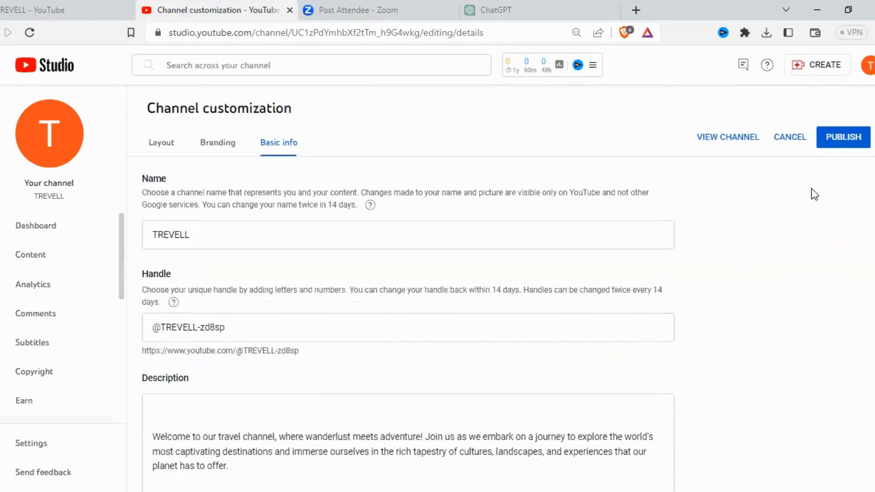
pyautogui.click(852, 140)
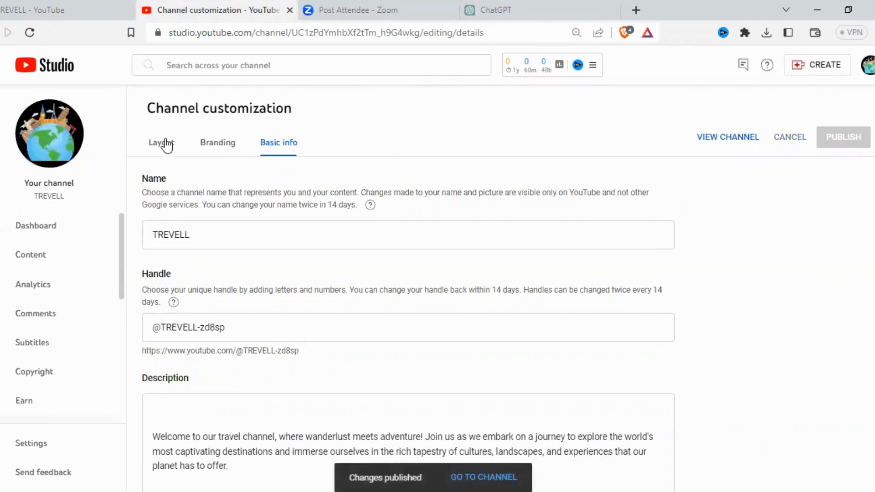
pyautogui.scroll(-1, 461, 250)
pyautogui.scroll(-6, 461, 249)
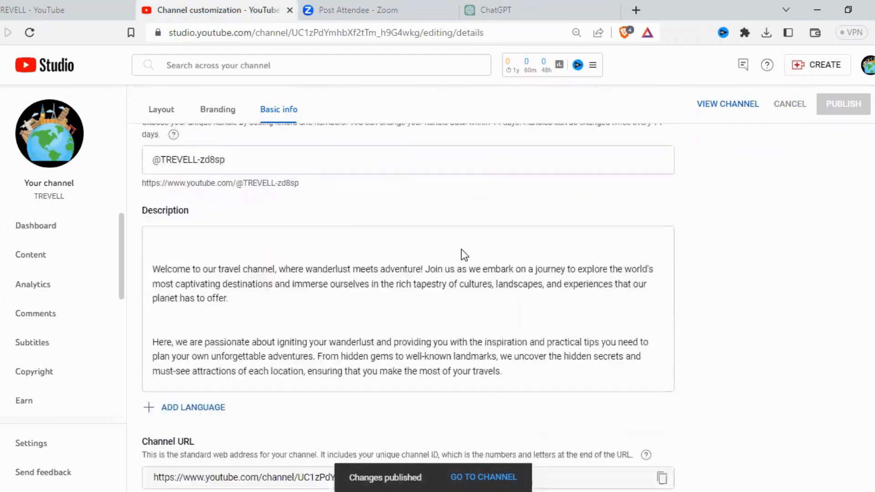
pyautogui.scroll(10, 461, 249)
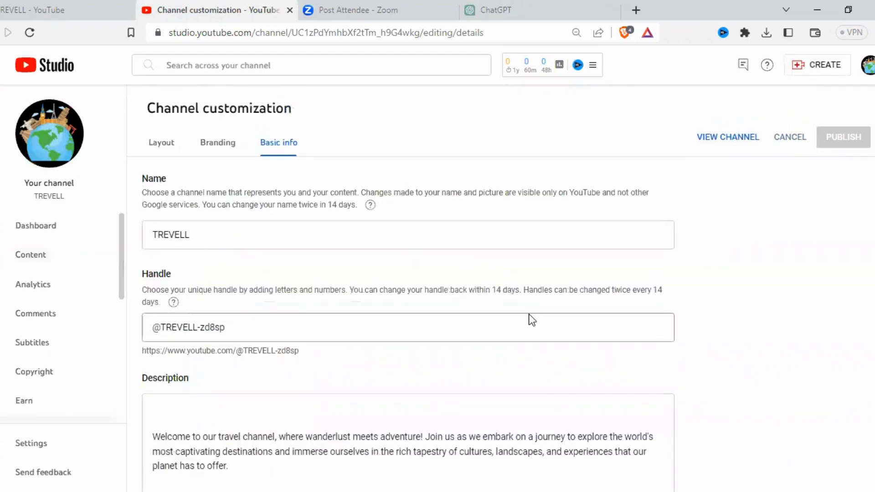
pyautogui.scroll(-1, 528, 314)
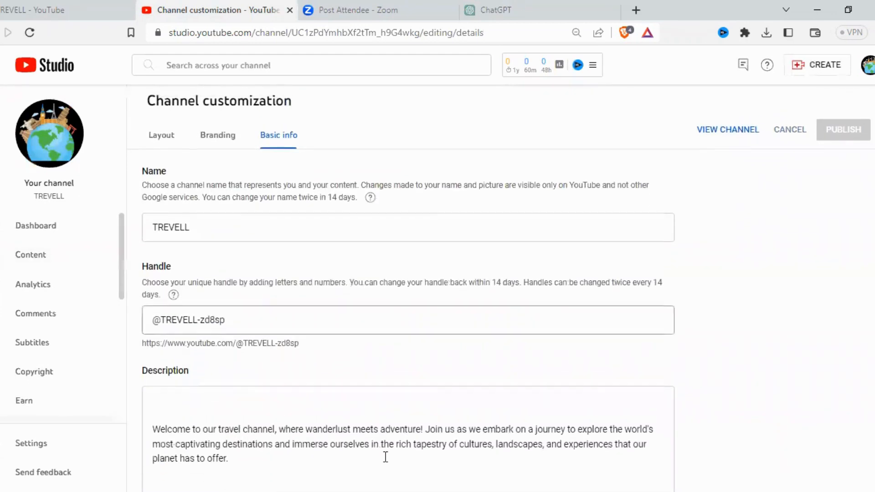
# Step: Set the country of residence to Pakistan in the channel's basic info settings
pyautogui.click(27, 451)
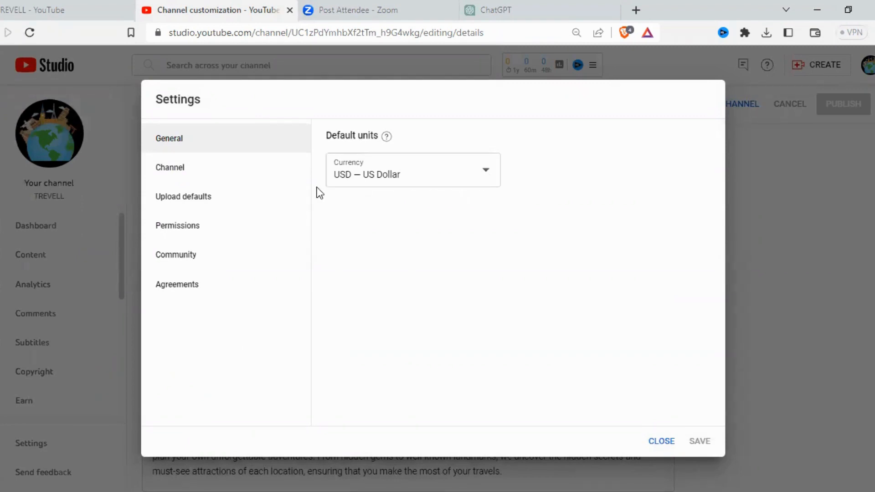
pyautogui.click(216, 174)
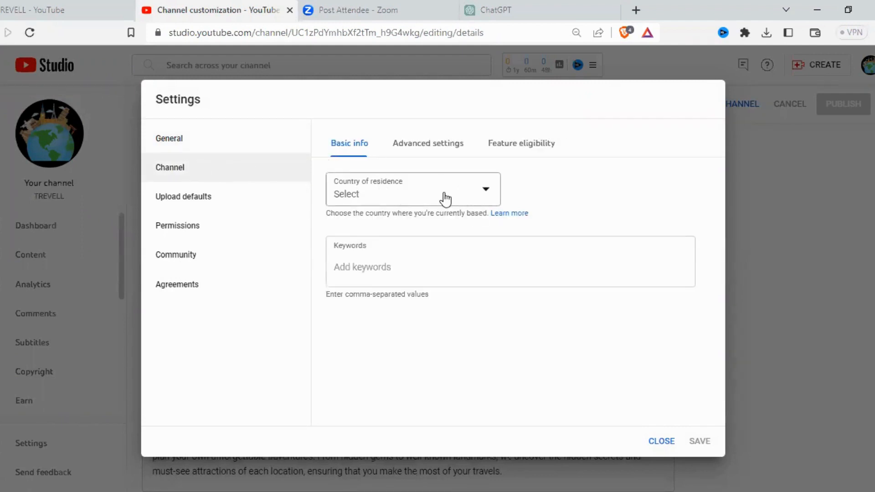
pyautogui.click(478, 197)
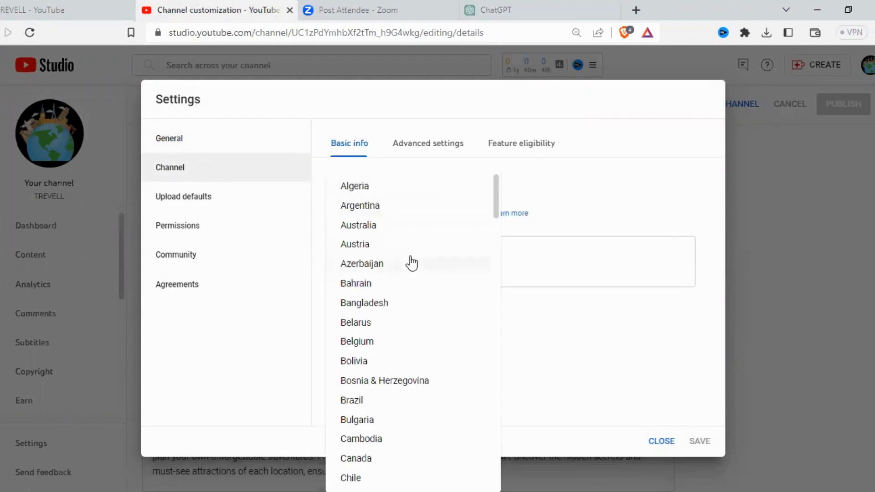
pyautogui.scroll(-12, 427, 341)
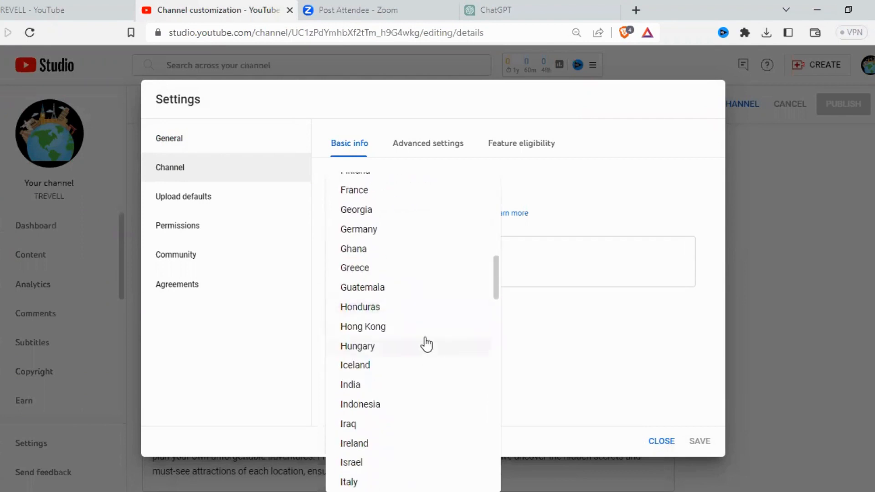
pyautogui.scroll(-4, 424, 343)
pyautogui.scroll(3, 426, 348)
pyautogui.scroll(-16, 473, 278)
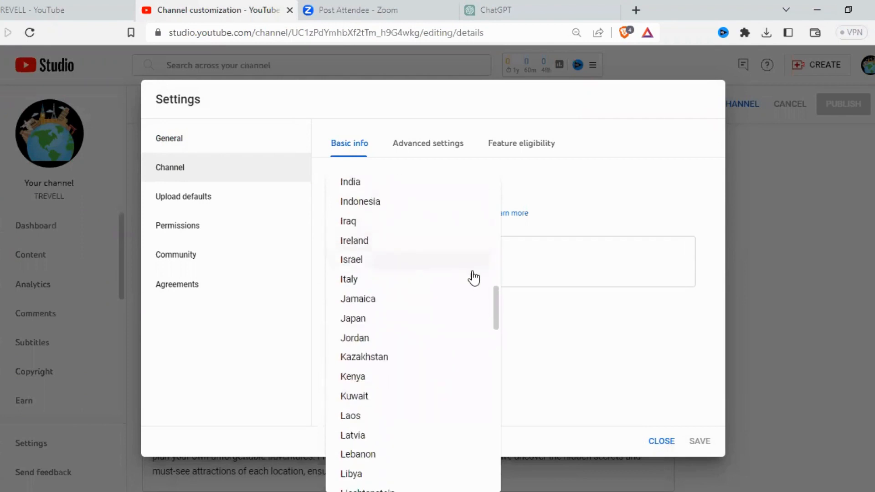
pyautogui.scroll(-3, 429, 344)
pyautogui.scroll(3, 426, 318)
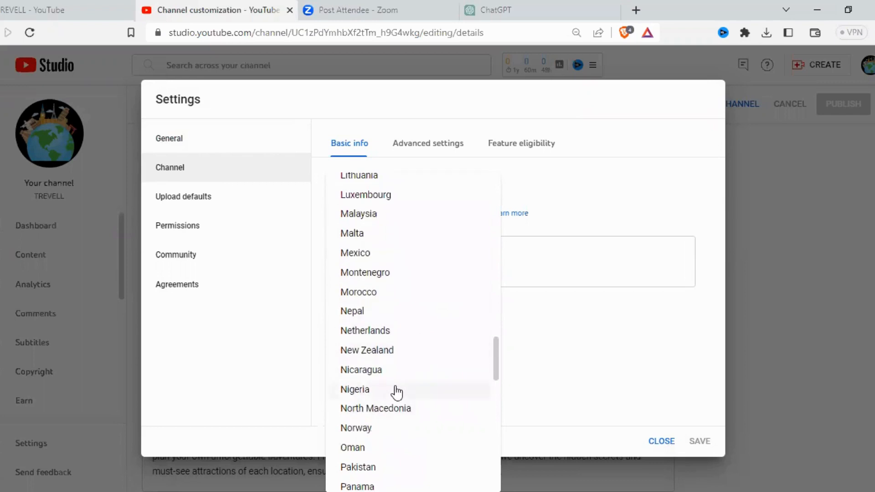
pyautogui.scroll(-10, 397, 391)
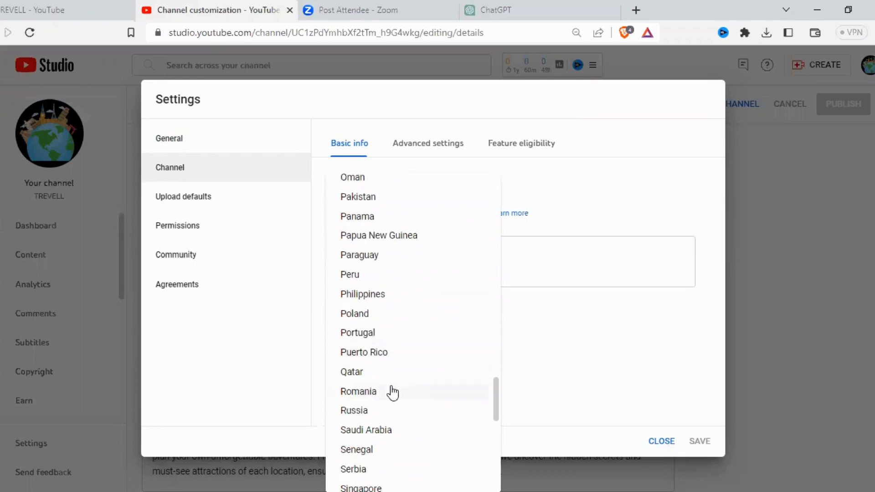
pyautogui.click(365, 197)
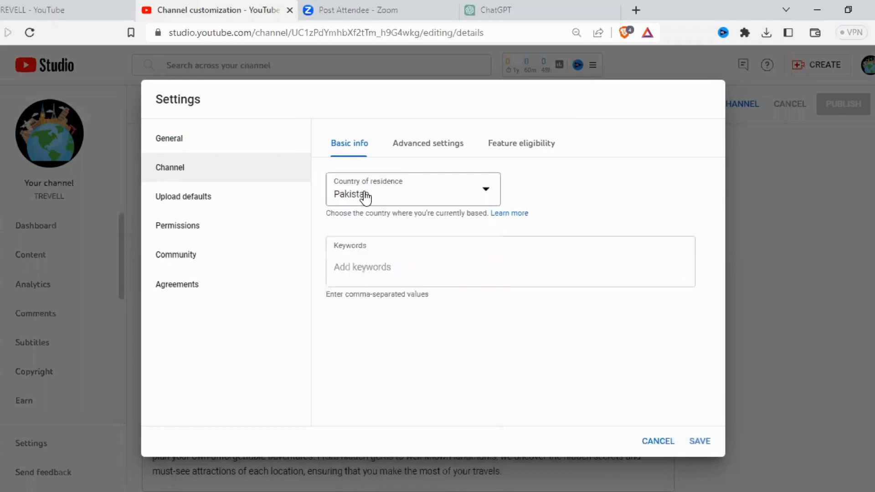
# Step: Add the channel keywords travelling and vlog
pyautogui.click(481, 265)
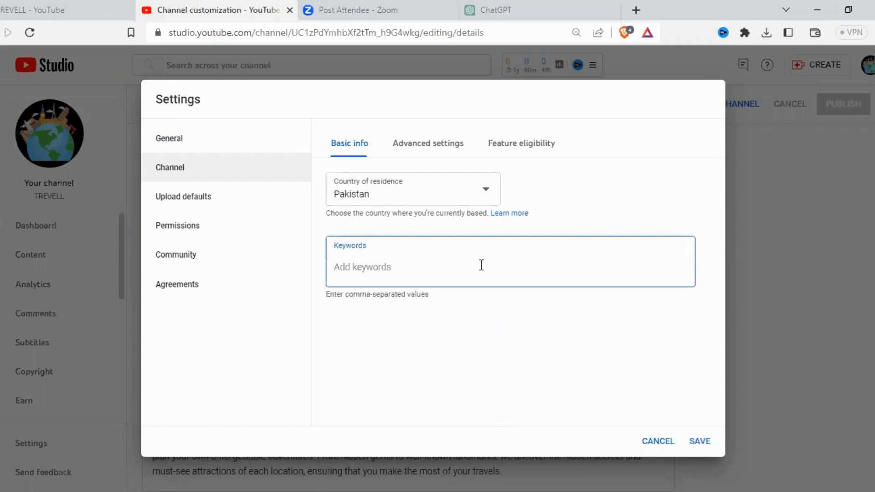
pyautogui.write('travelling')
pyautogui.write(' vlog')
pyautogui.press('BackSpace')
pyautogui.press('BackSpace')
pyautogui.press('BackSpace')
pyautogui.press('Return')
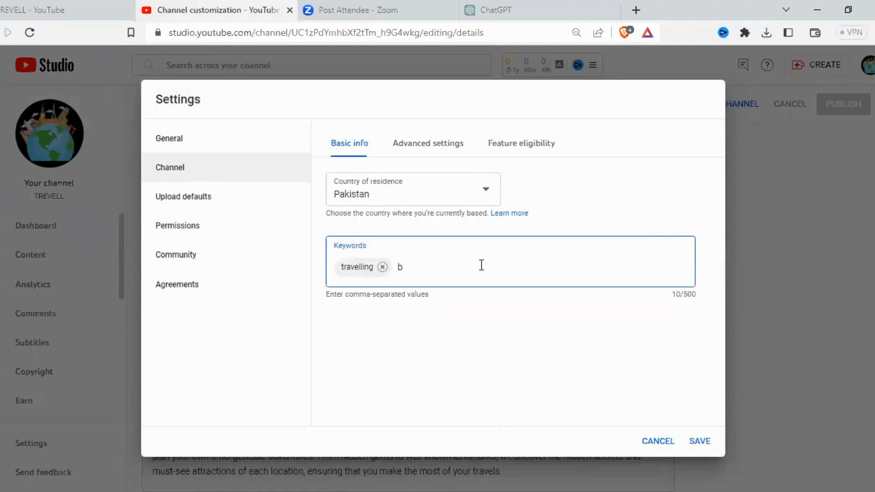
pyautogui.write('vlog')
pyautogui.press('Return')
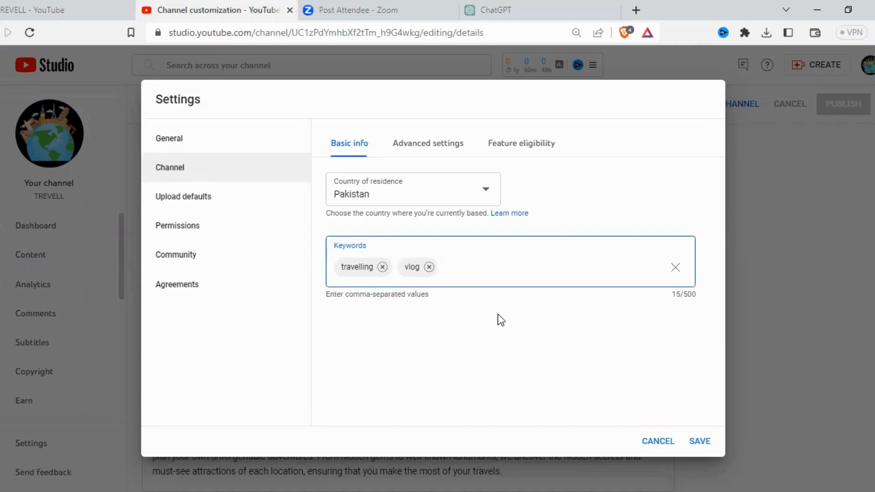
# Step: Set the channel's audience to not made for kids, and review the feature eligibility and basic info settings
pyautogui.click(446, 144)
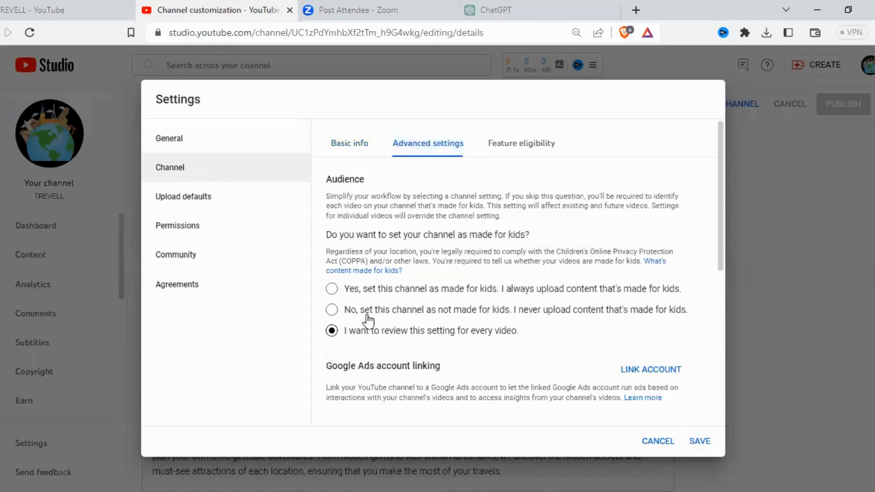
pyautogui.click(332, 312)
pyautogui.click(513, 146)
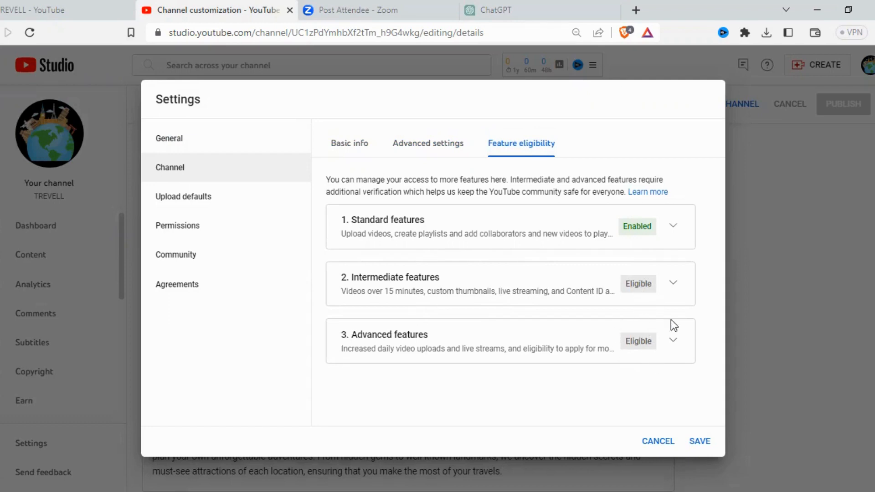
pyautogui.click(428, 144)
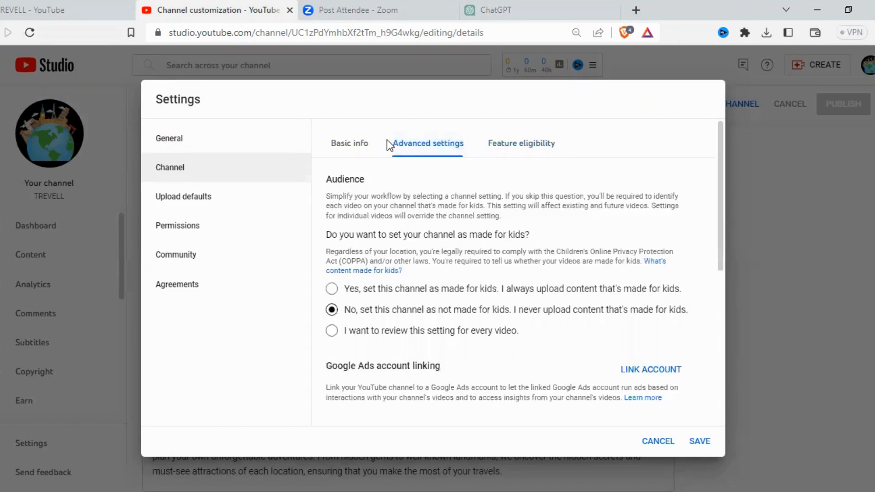
pyautogui.click(349, 144)
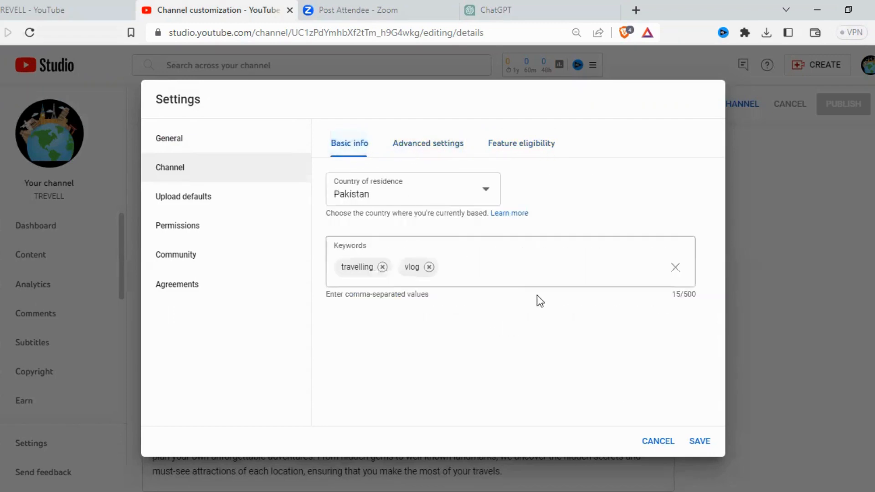
# Step: Review the title, description, visibility and tags fields in the upload defaults' basic info
pyautogui.click(178, 200)
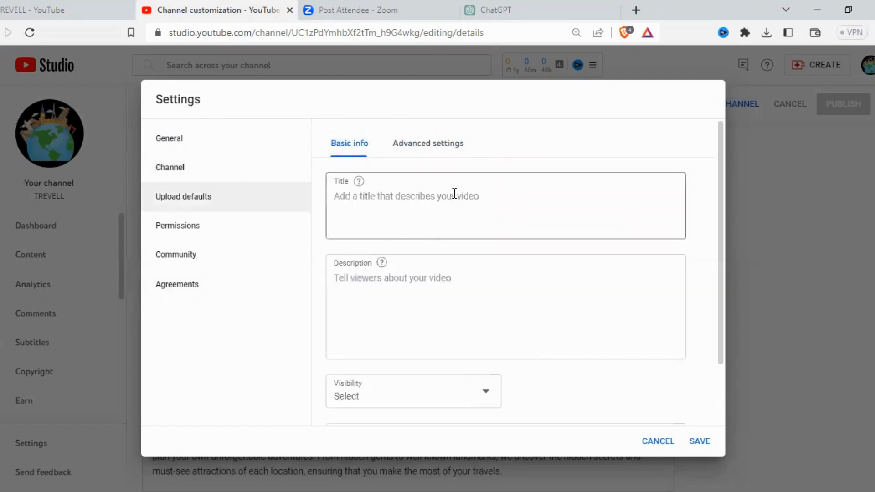
pyautogui.scroll(-3, 456, 210)
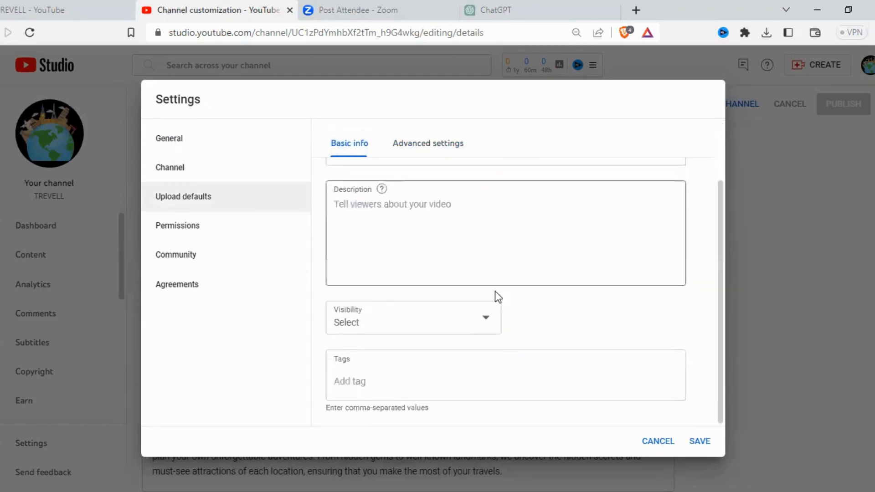
pyautogui.scroll(3, 507, 346)
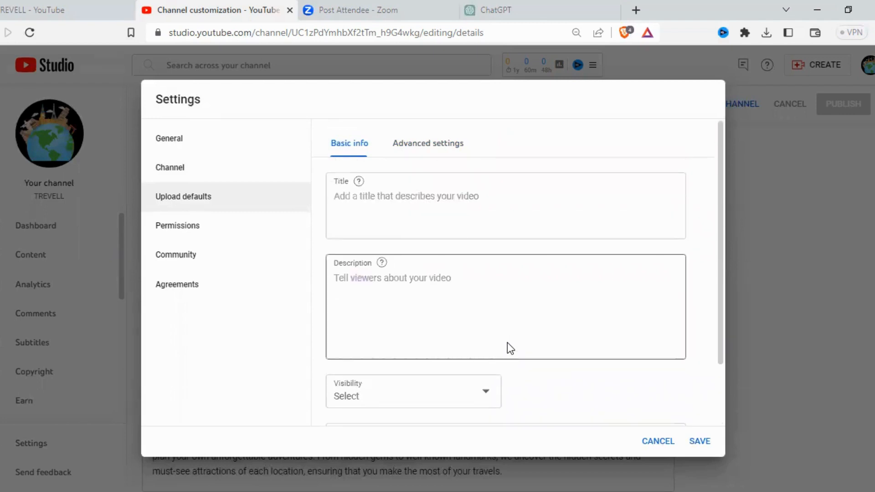
pyautogui.click(483, 199)
pyautogui.click(500, 286)
pyautogui.click(480, 217)
pyautogui.click(476, 303)
pyautogui.scroll(-2, 487, 301)
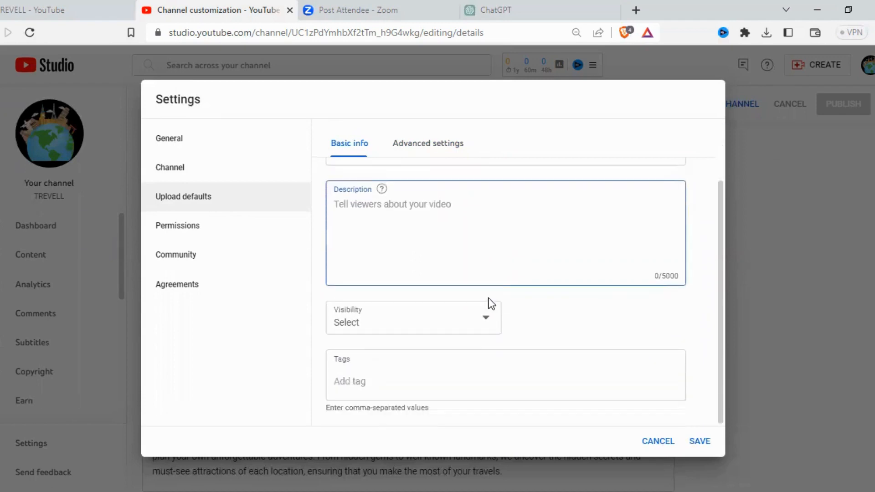
pyautogui.scroll(2, 650, 254)
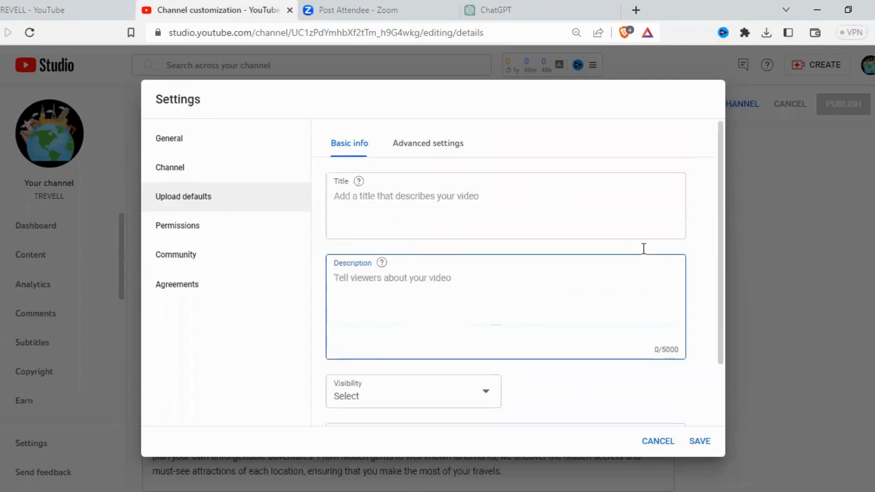
# Step: Set the default video visibility to Public in the upload defaults and check the tags field
pyautogui.scroll(-2, 556, 365)
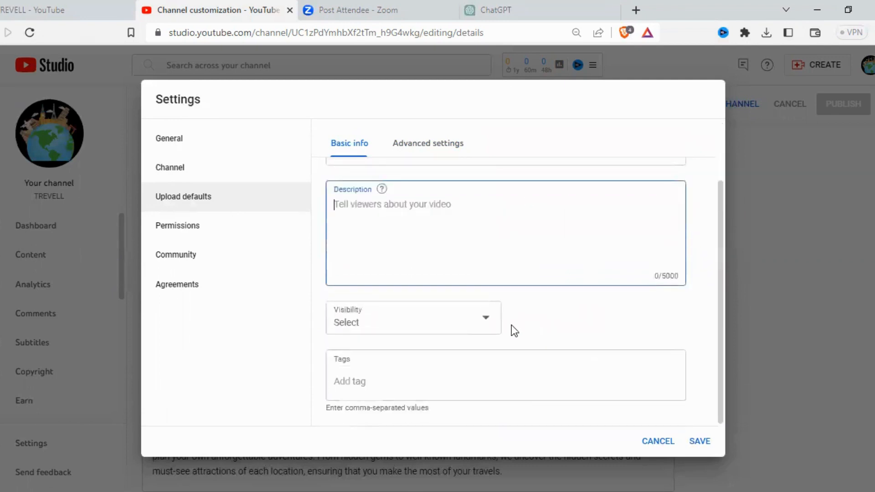
pyautogui.click(487, 324)
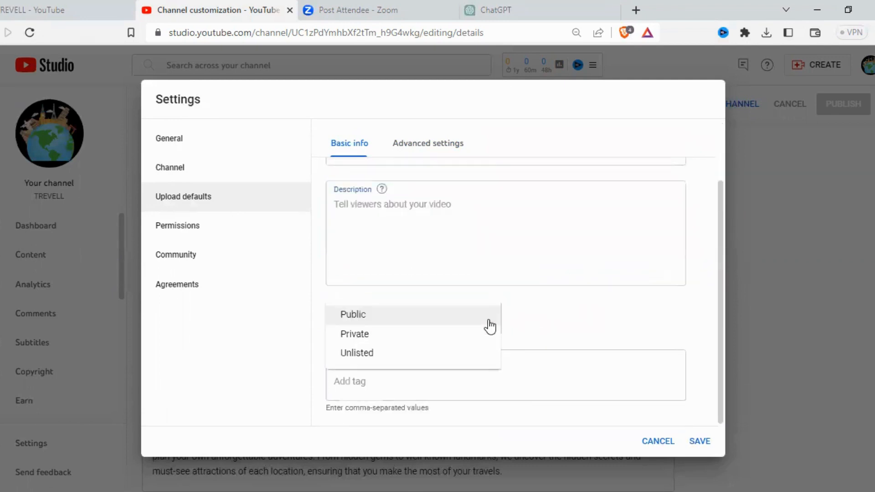
pyautogui.click(366, 318)
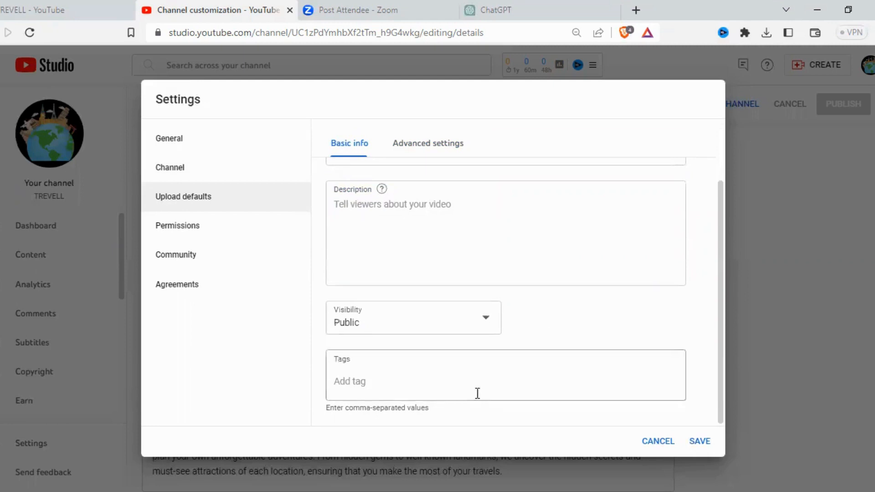
pyautogui.click(428, 388)
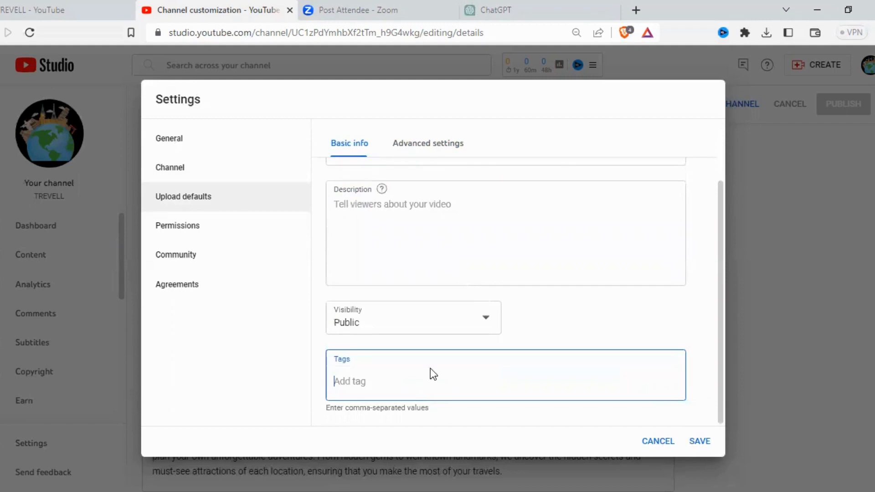
# Step: Set the default video category to Travel & Events in the upload defaults' advanced settings
pyautogui.click(429, 147)
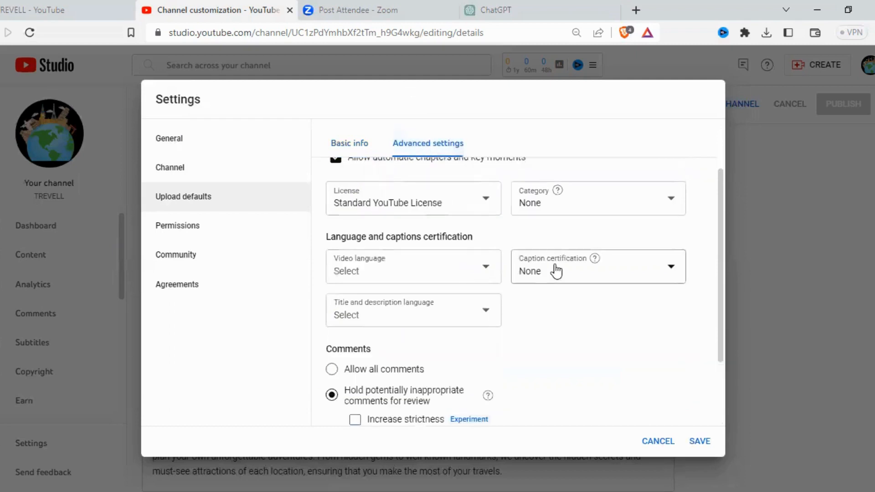
pyautogui.scroll(2, 555, 271)
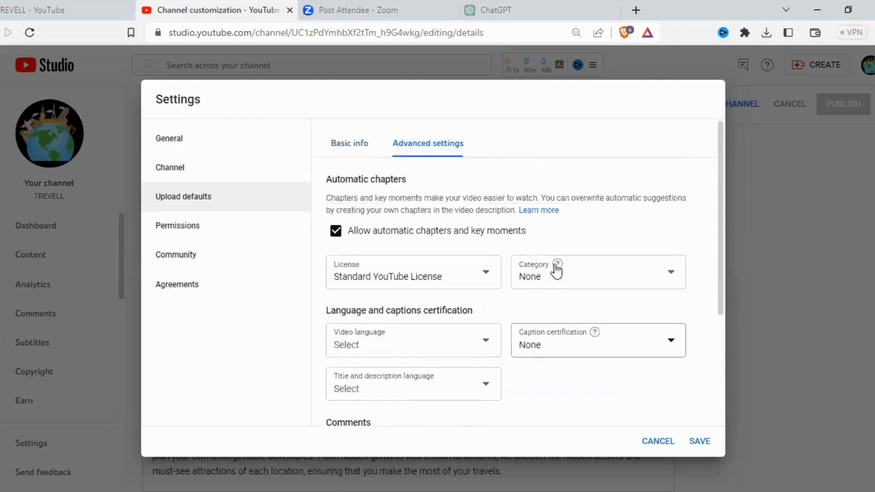
pyautogui.click(663, 281)
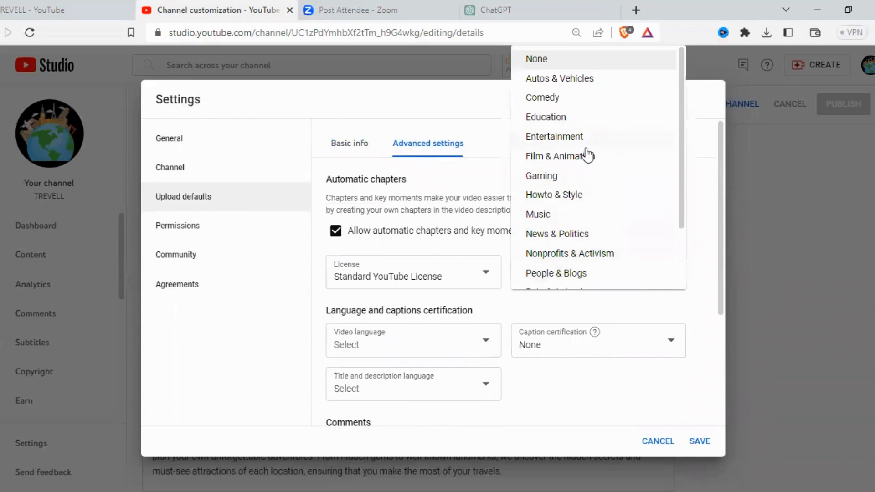
pyautogui.scroll(-2, 588, 205)
pyautogui.click(588, 275)
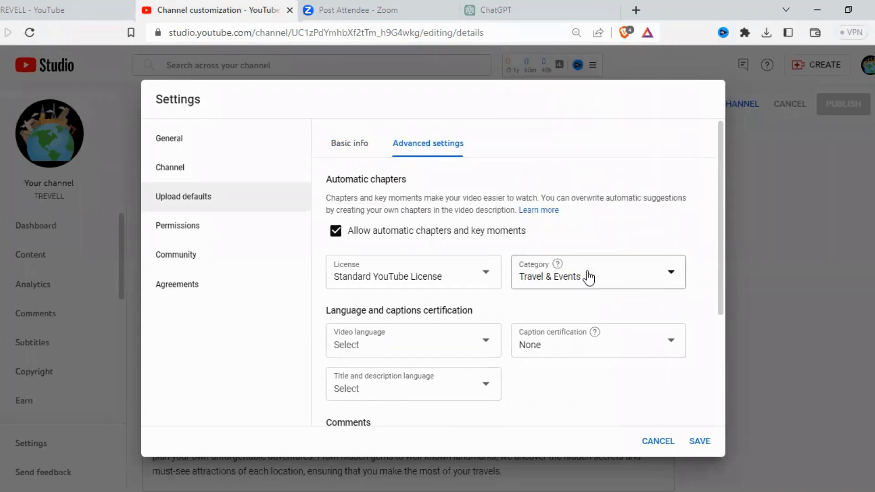
# Step: Set the default video language to Urdu
pyautogui.scroll(-3, 465, 285)
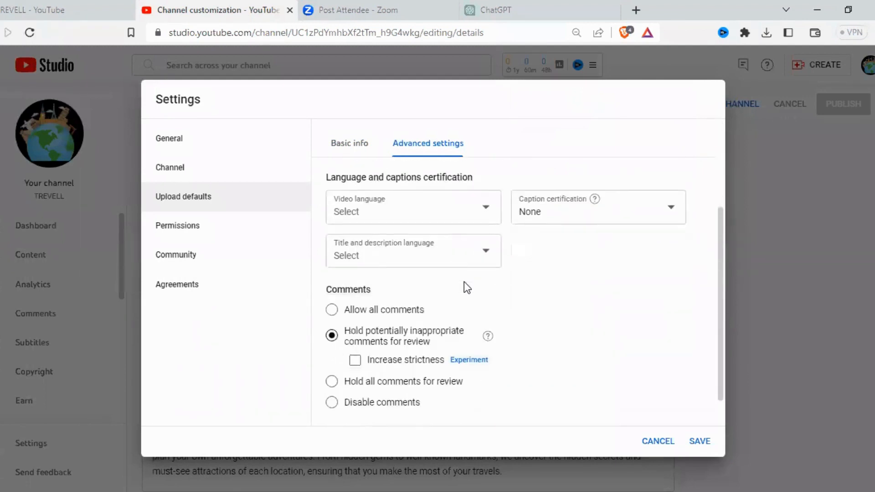
pyautogui.click(480, 212)
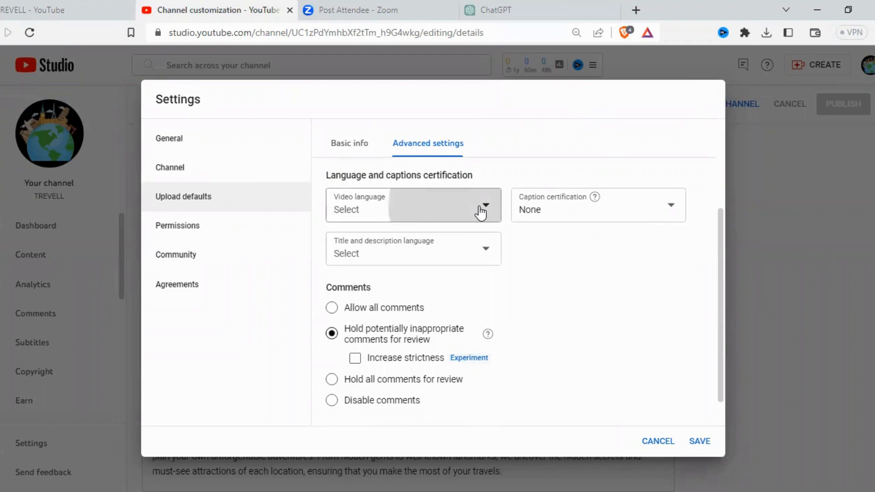
pyautogui.click(488, 210)
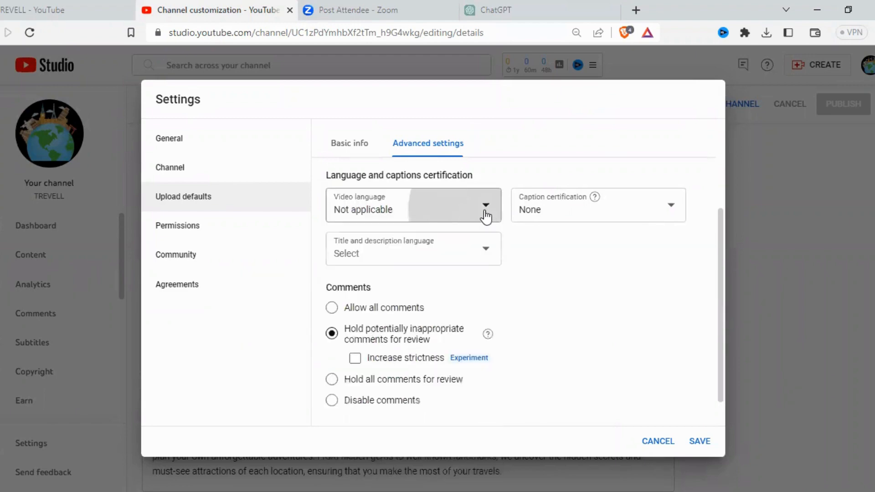
pyautogui.click(485, 216)
pyautogui.scroll(-5, 378, 311)
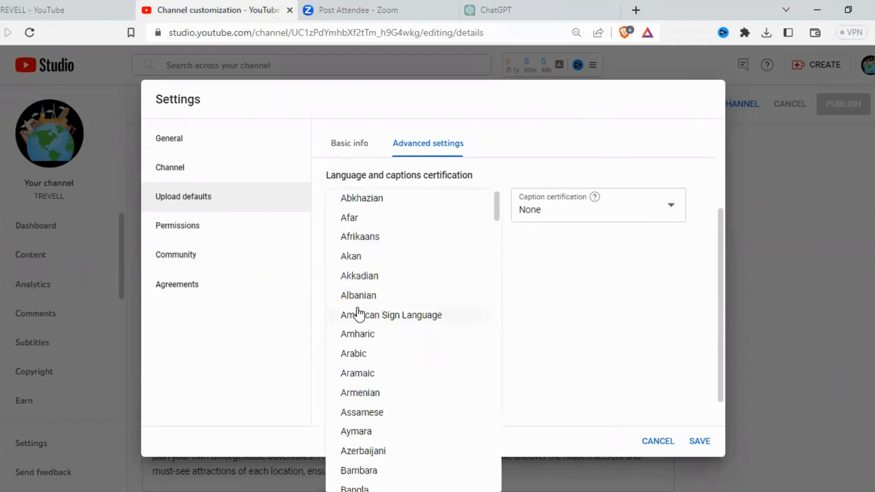
pyautogui.scroll(3, 383, 319)
pyautogui.scroll(-3, 401, 326)
pyautogui.scroll(-9, 387, 257)
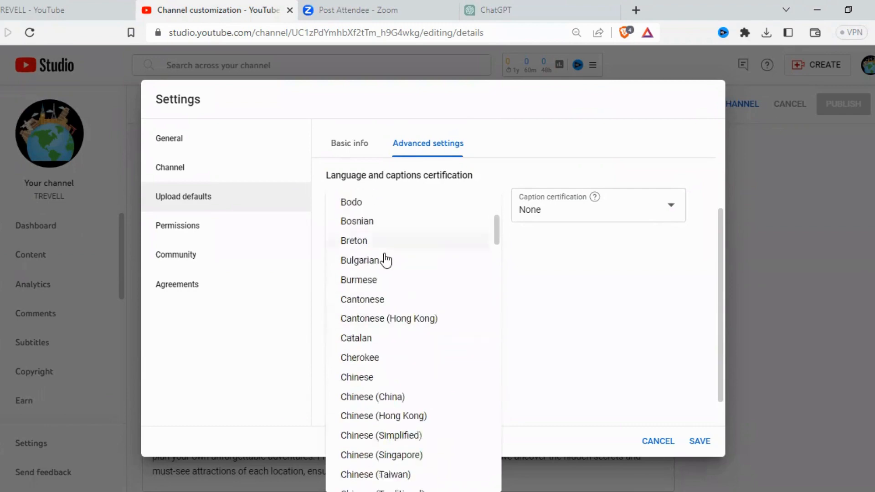
pyautogui.scroll(-4, 425, 297)
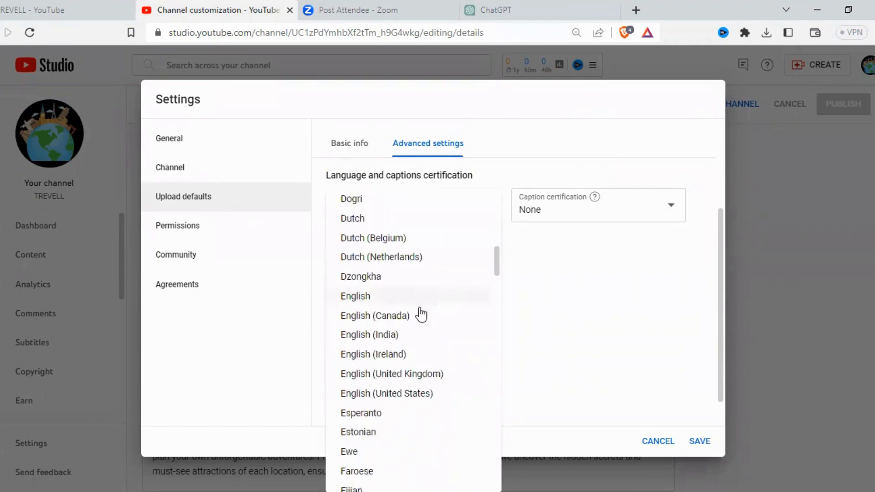
pyautogui.scroll(-4, 418, 314)
pyautogui.scroll(-8, 419, 332)
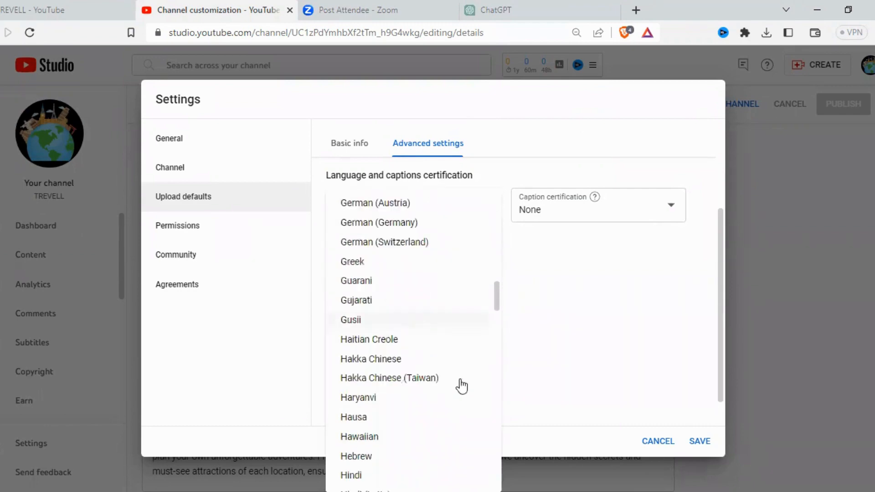
pyautogui.scroll(-10, 406, 230)
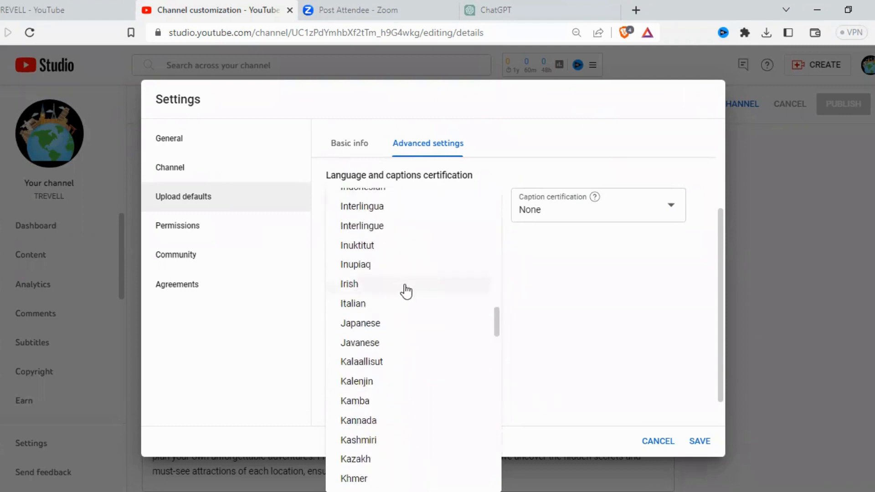
pyautogui.scroll(-8, 409, 288)
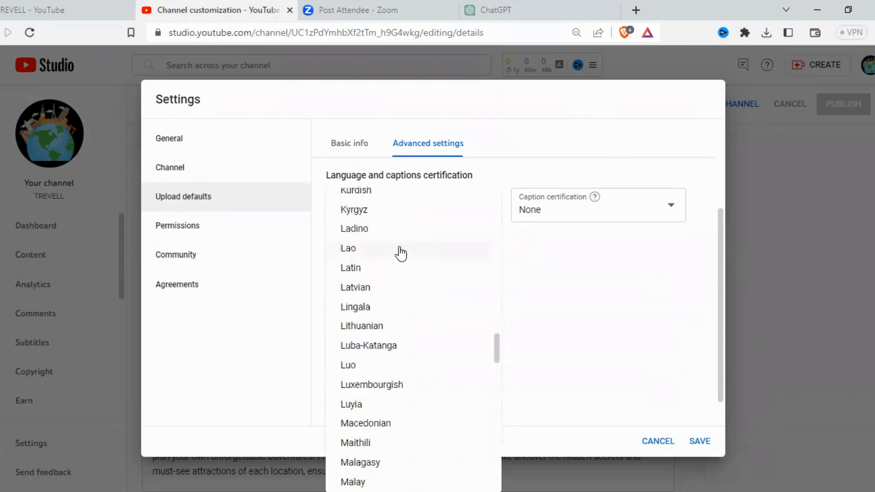
pyautogui.scroll(-8, 398, 251)
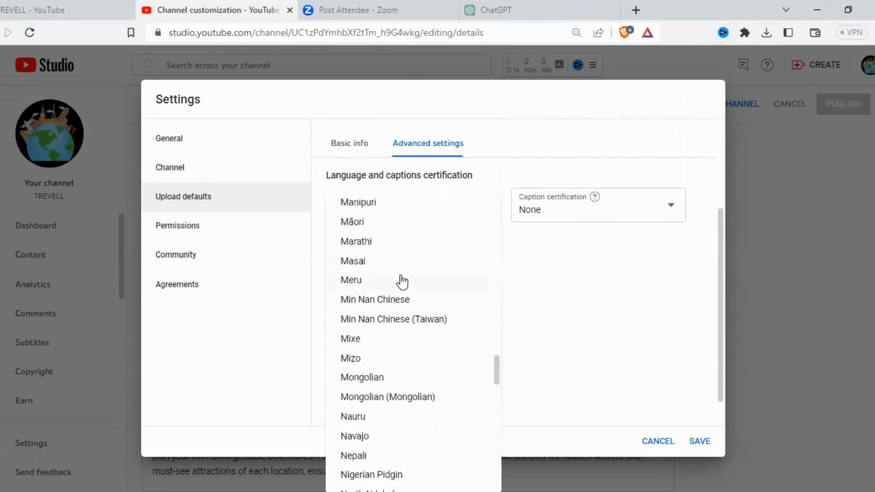
pyautogui.scroll(-6, 399, 280)
pyautogui.scroll(-10, 405, 290)
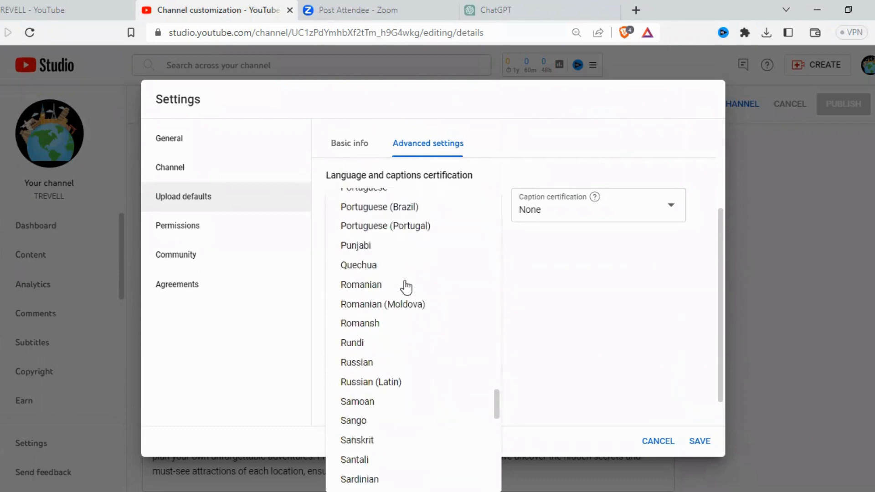
pyautogui.scroll(-12, 405, 329)
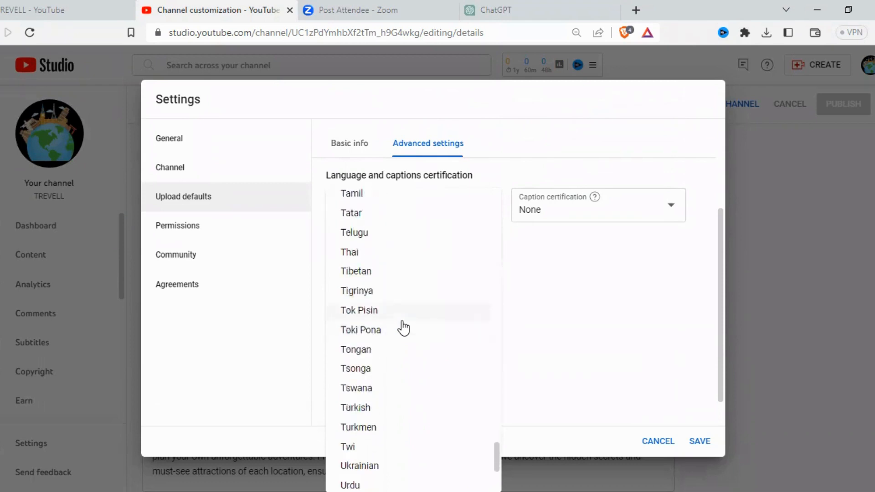
pyautogui.scroll(-6, 404, 328)
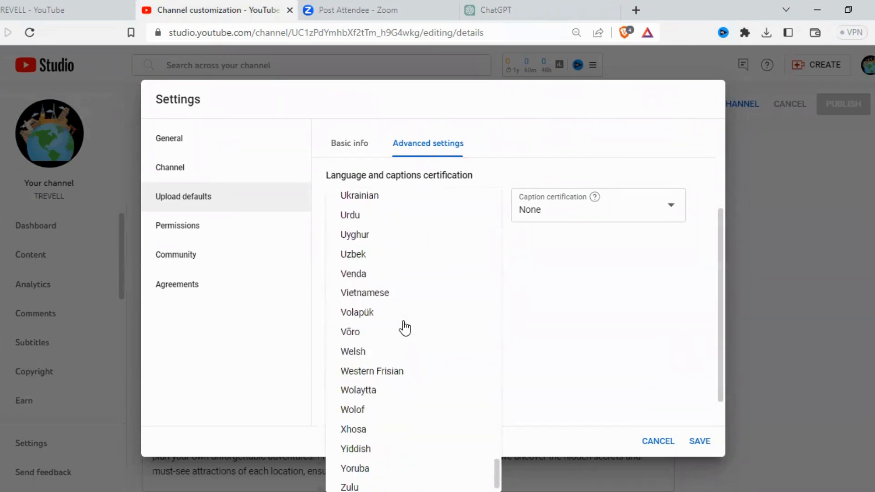
pyautogui.click(362, 215)
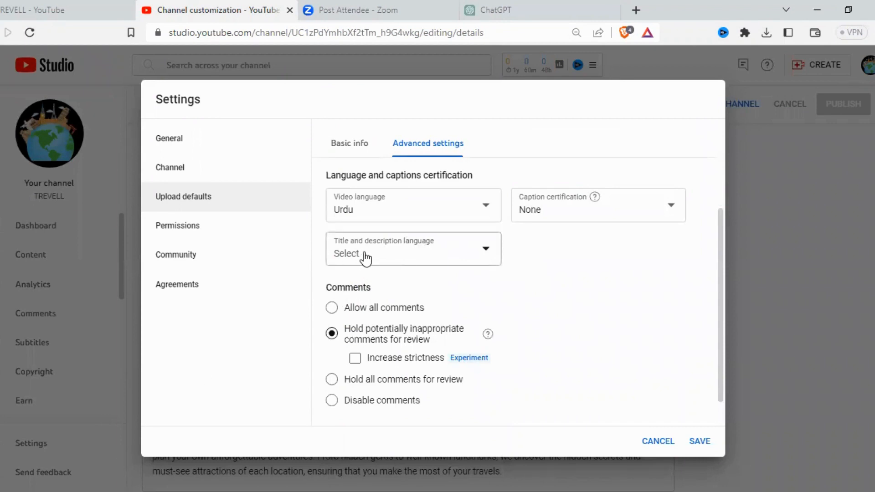
# Step: Set the default title and description language to English and allow all comments on uploads
pyautogui.click(484, 258)
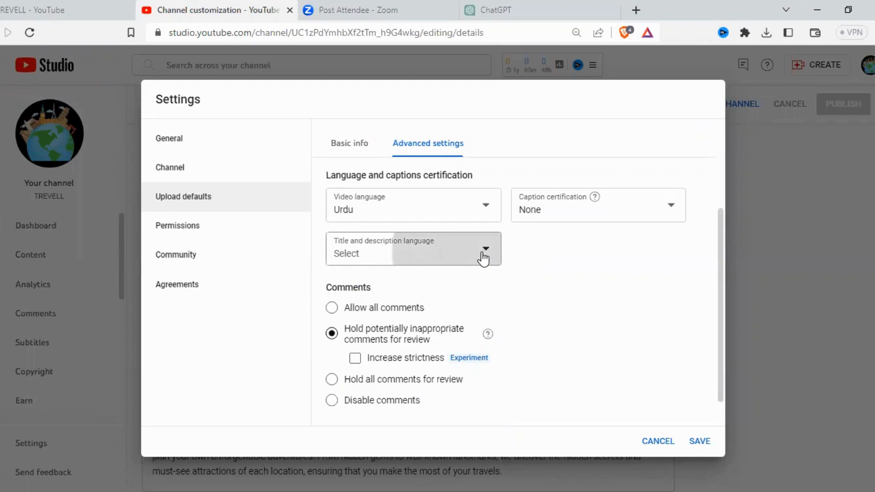
pyautogui.scroll(-8, 391, 336)
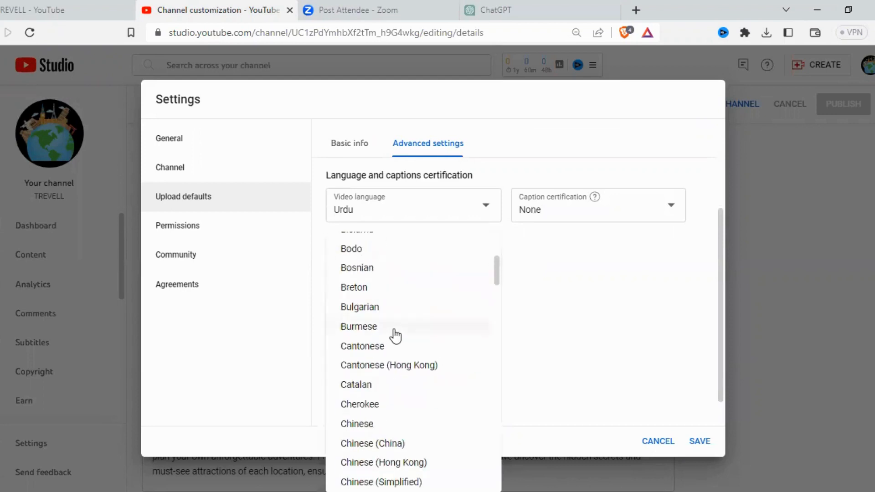
pyautogui.scroll(-10, 394, 336)
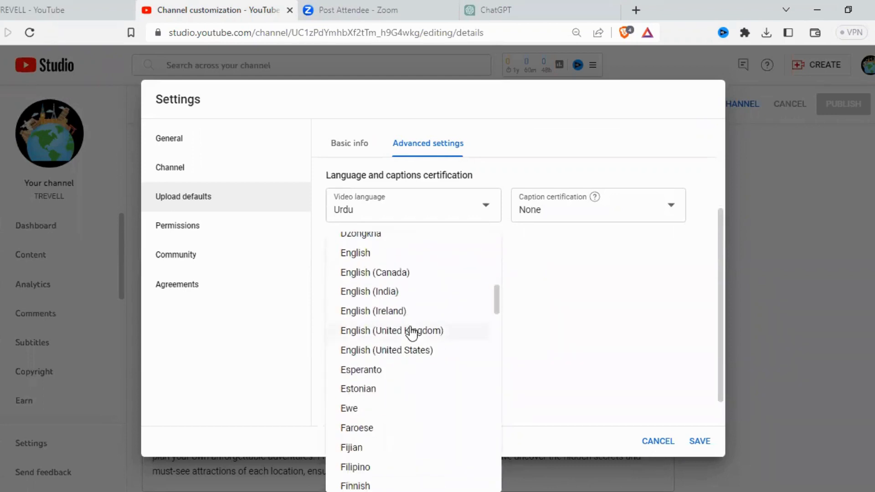
pyautogui.click(396, 253)
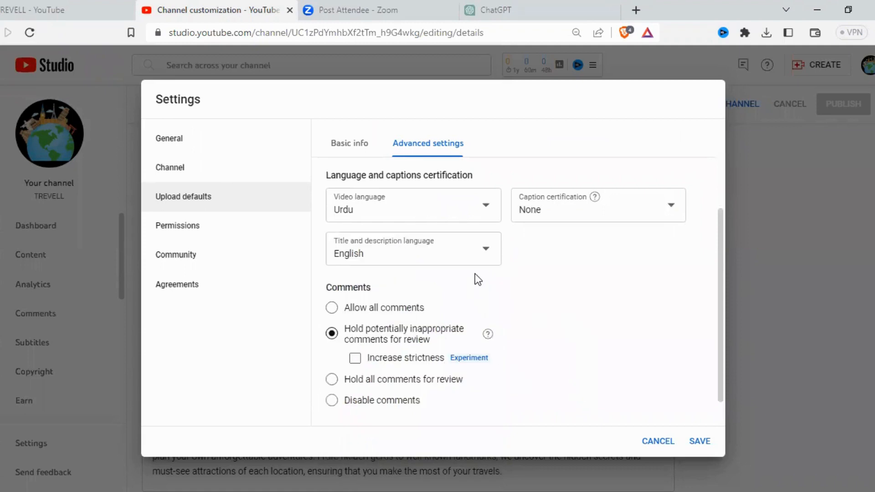
pyautogui.click(347, 314)
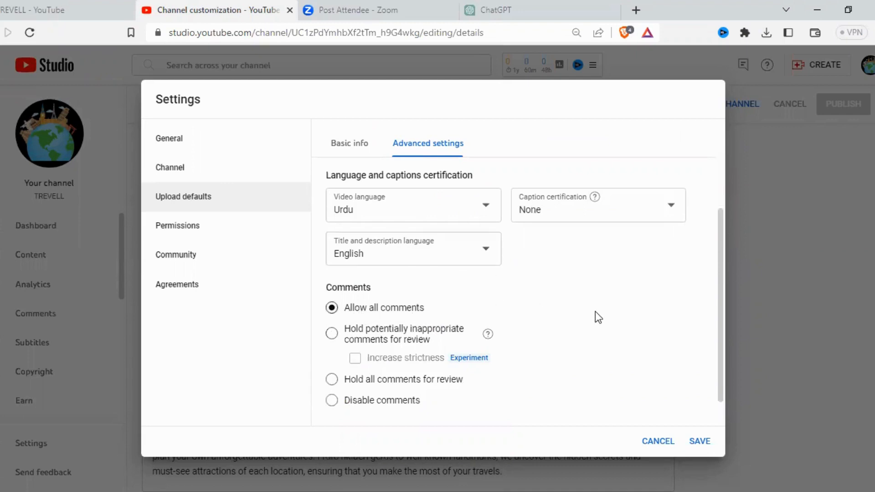
pyautogui.scroll(-1, 615, 321)
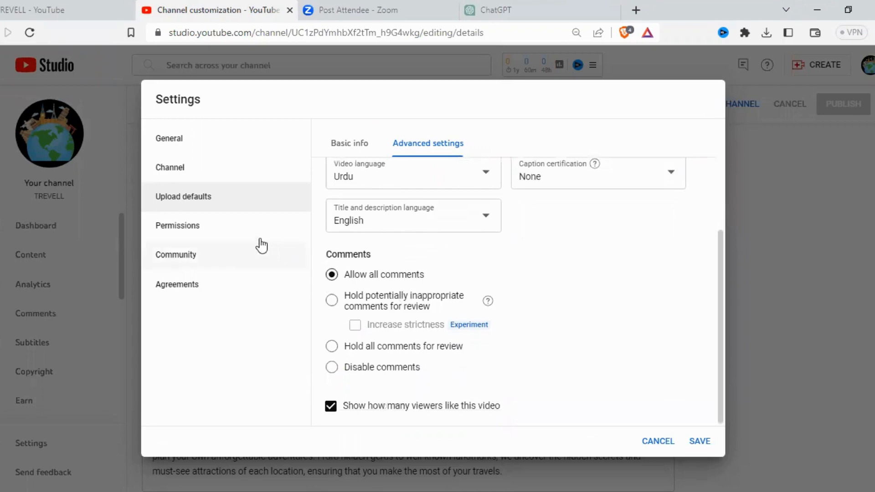
# Step: Review the permissions, community filters and defaults, agreements and channel basic info, and save the channel settings
pyautogui.click(230, 226)
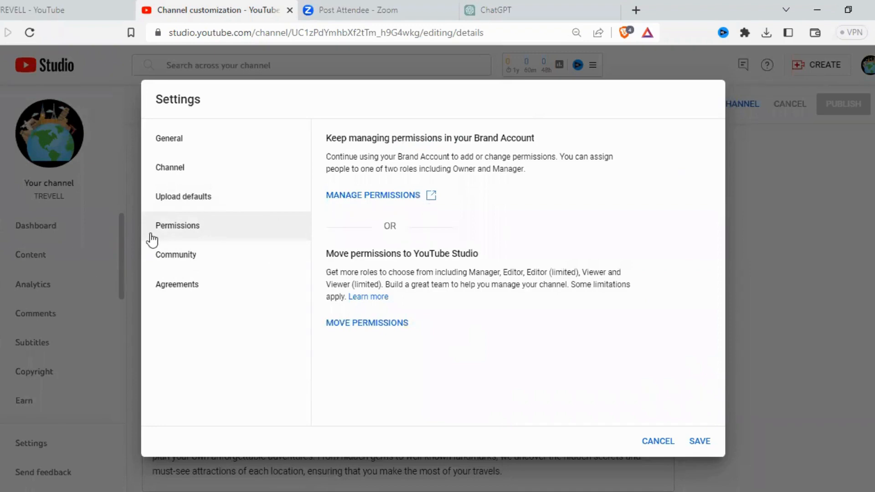
pyautogui.click(170, 255)
pyautogui.scroll(-5, 427, 262)
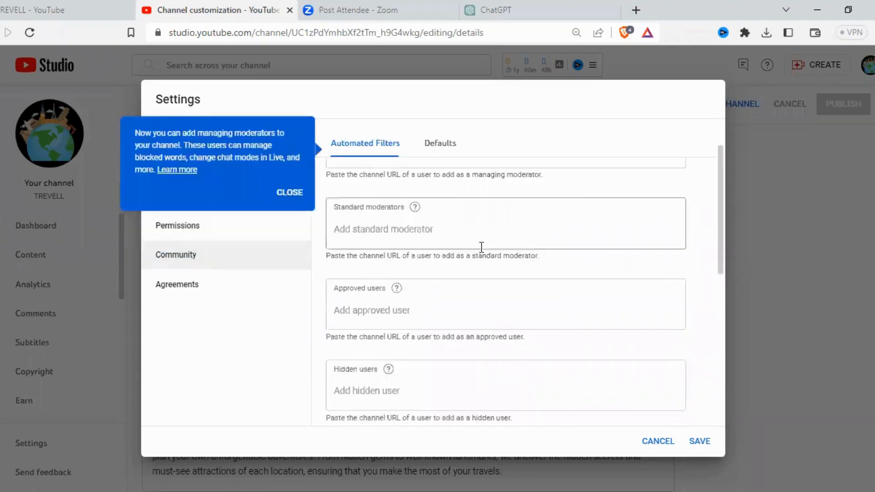
pyautogui.click(440, 144)
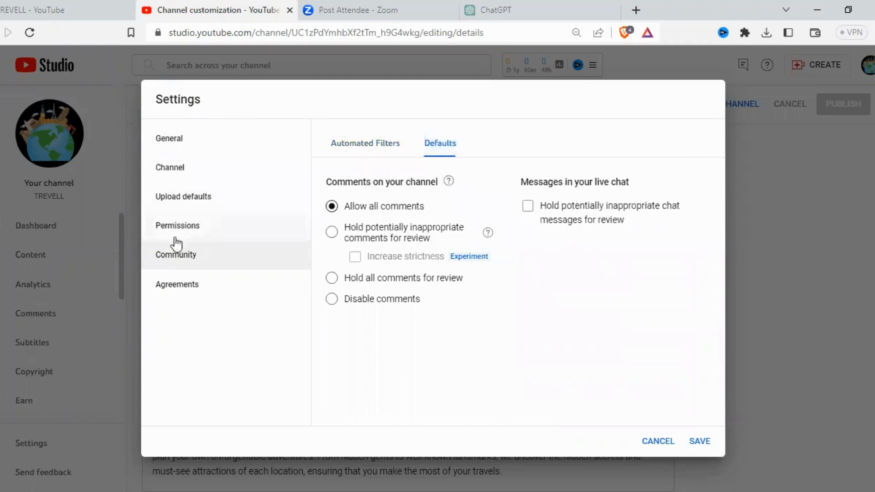
pyautogui.click(192, 288)
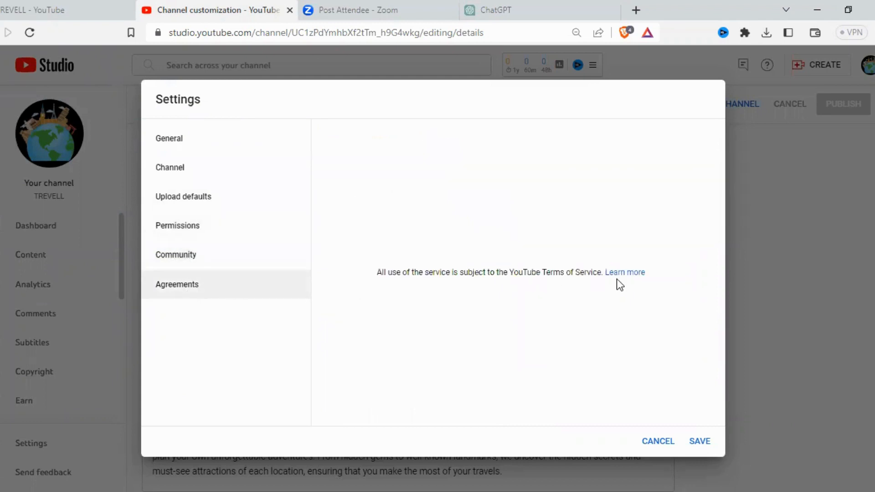
pyautogui.click(193, 169)
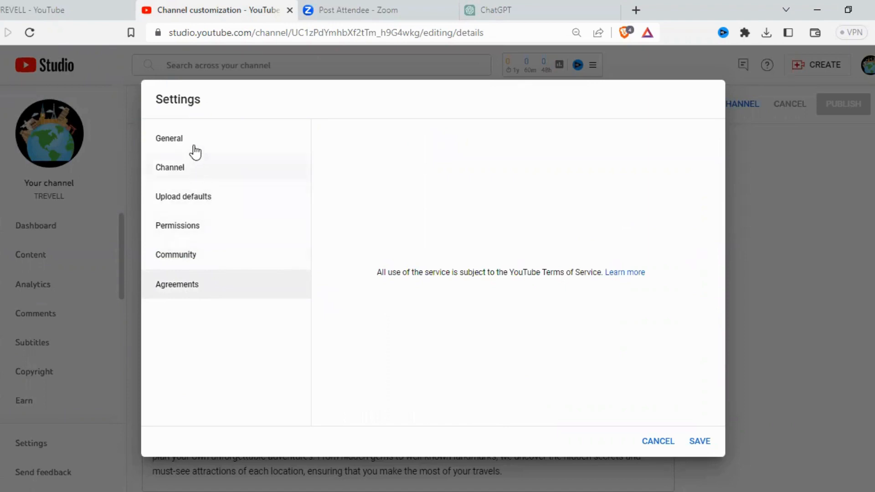
pyautogui.click(697, 436)
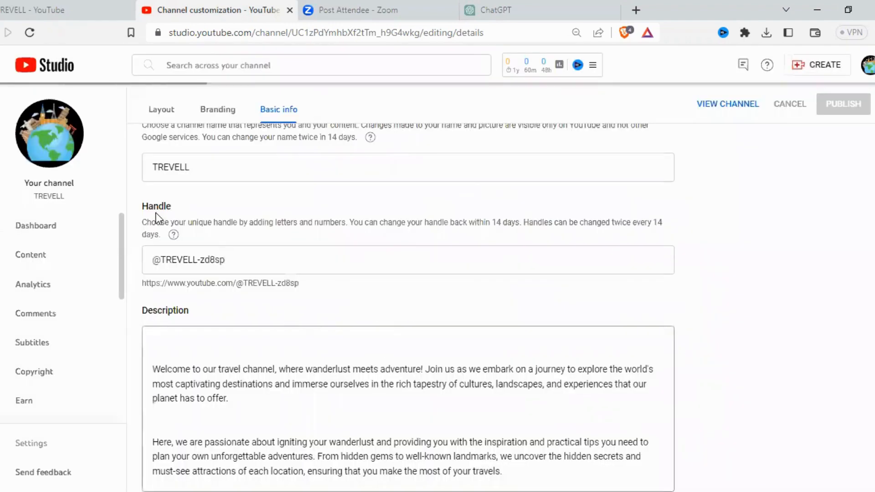
# Step: Review the channel customization's basic info, branding and layout, and open the channel content page
pyautogui.scroll(-6, 328, 264)
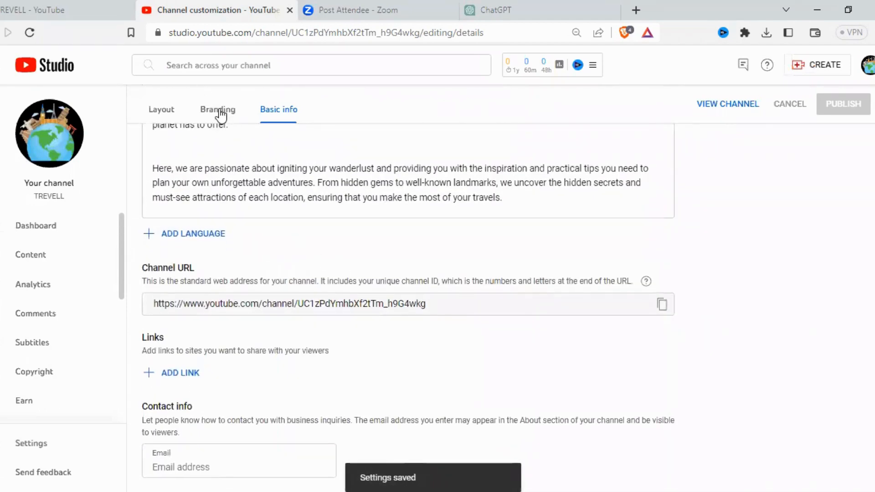
pyautogui.click(219, 111)
pyautogui.click(269, 108)
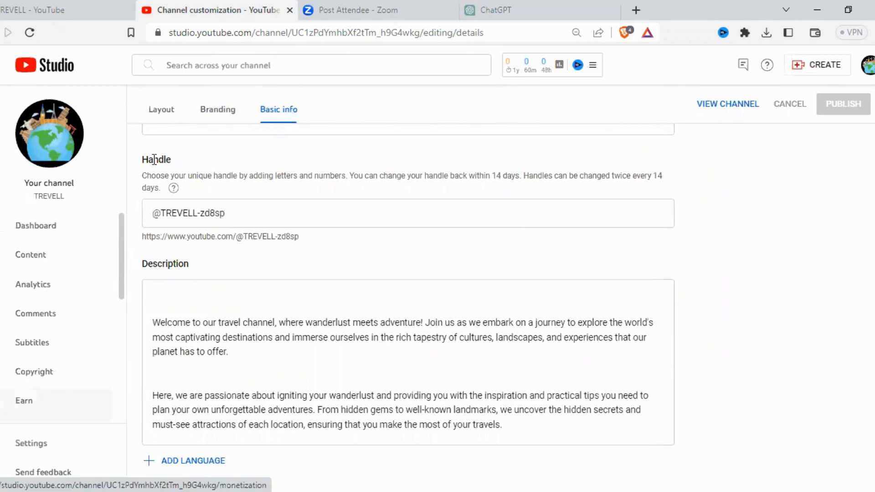
pyautogui.click(158, 118)
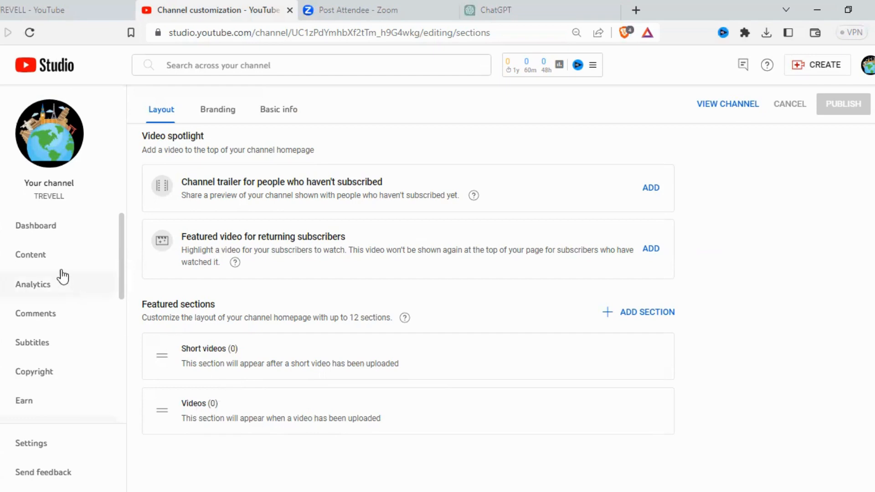
pyautogui.click(42, 259)
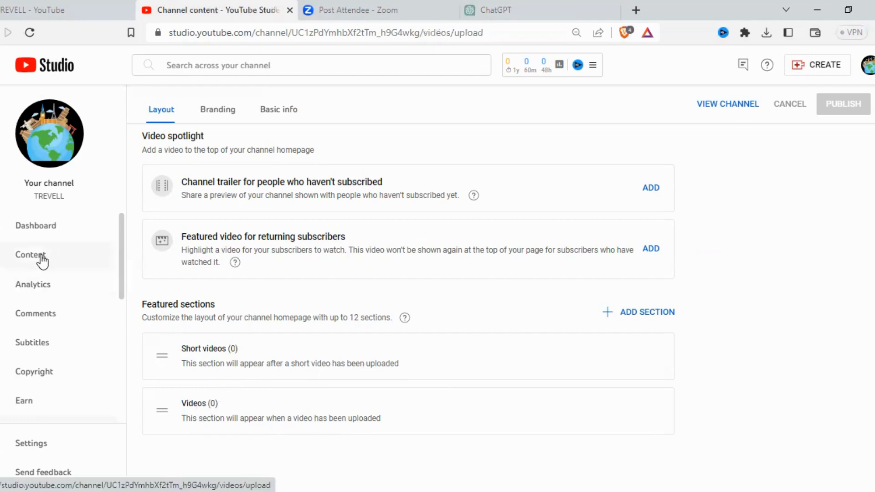